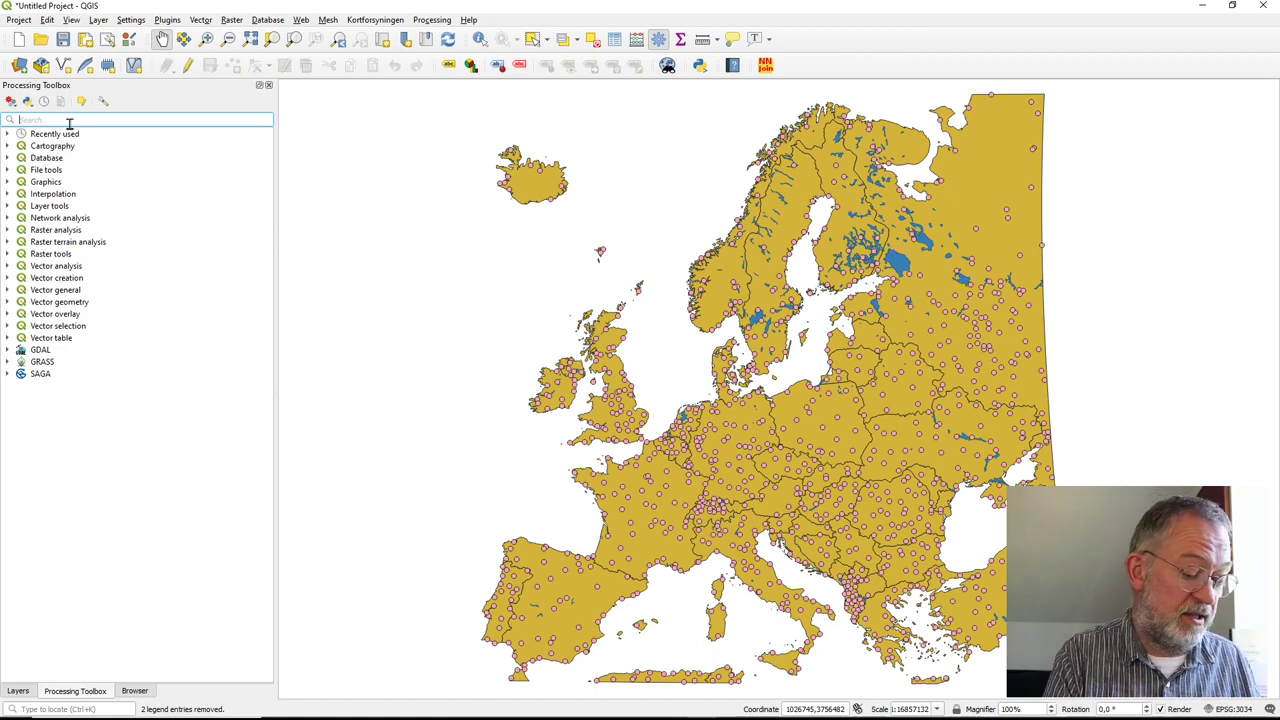
Search the processing algorithms for "dist".
type("dist")
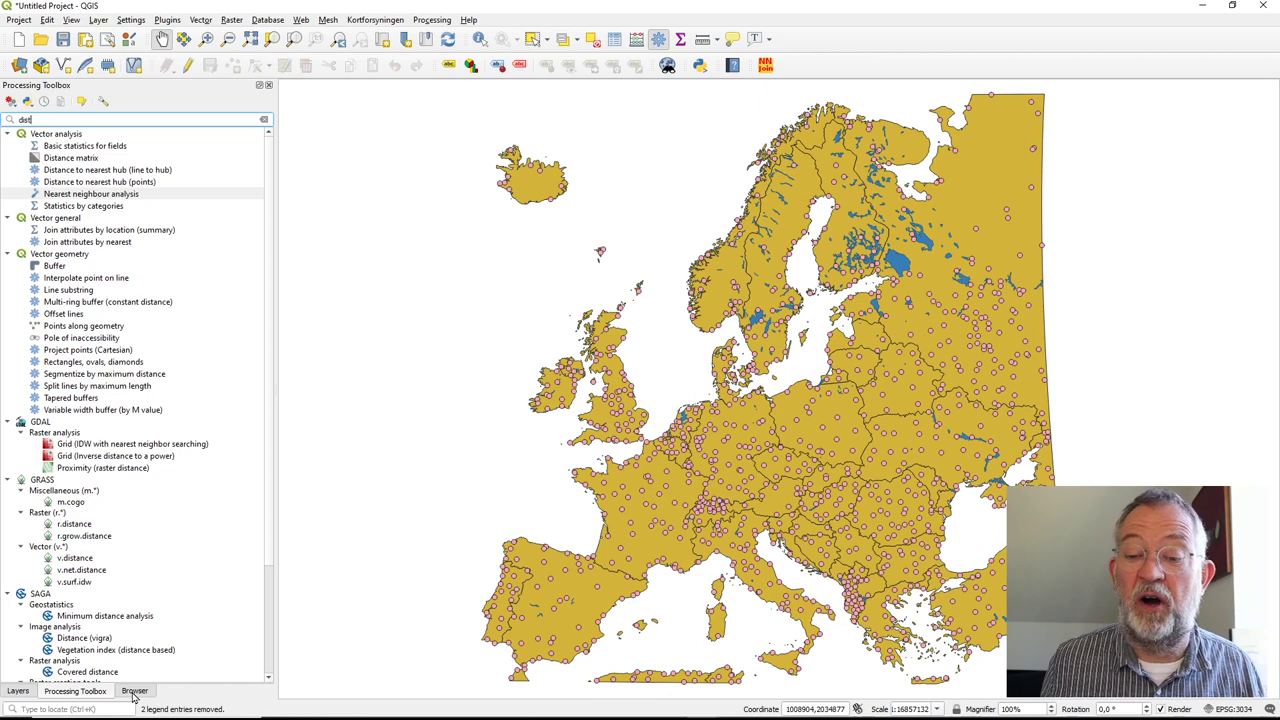
Filter the LCC_ne_10m_populated_places layer with the expression "ADM0CAP" = 1.
left_click(19, 694)
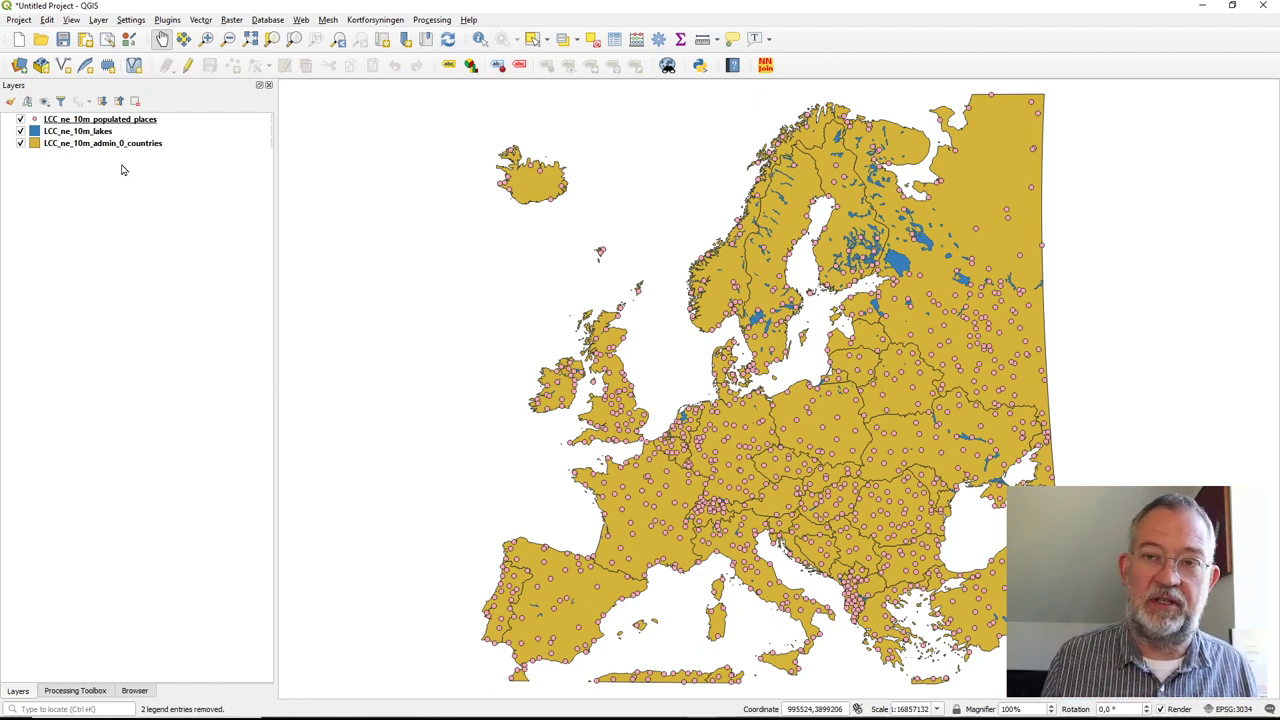
right_click(96, 122)
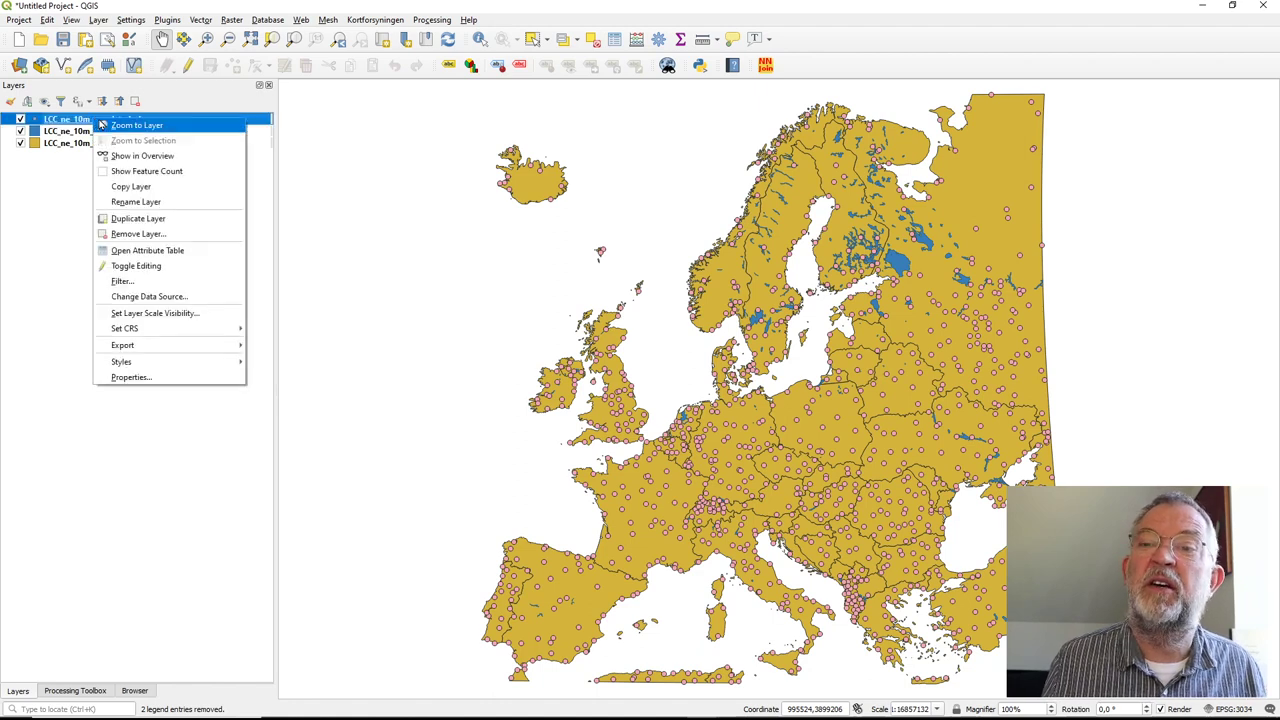
left_click(201, 287)
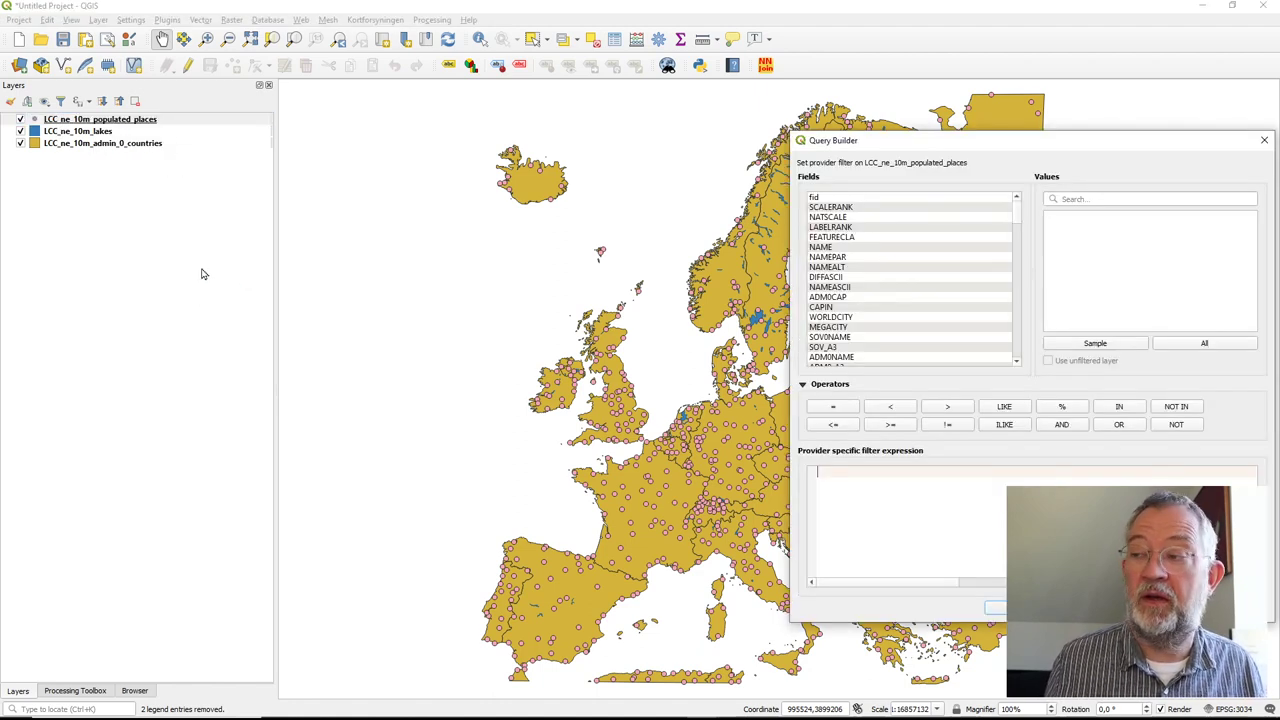
left_click_drag(929, 143, 337, 119)
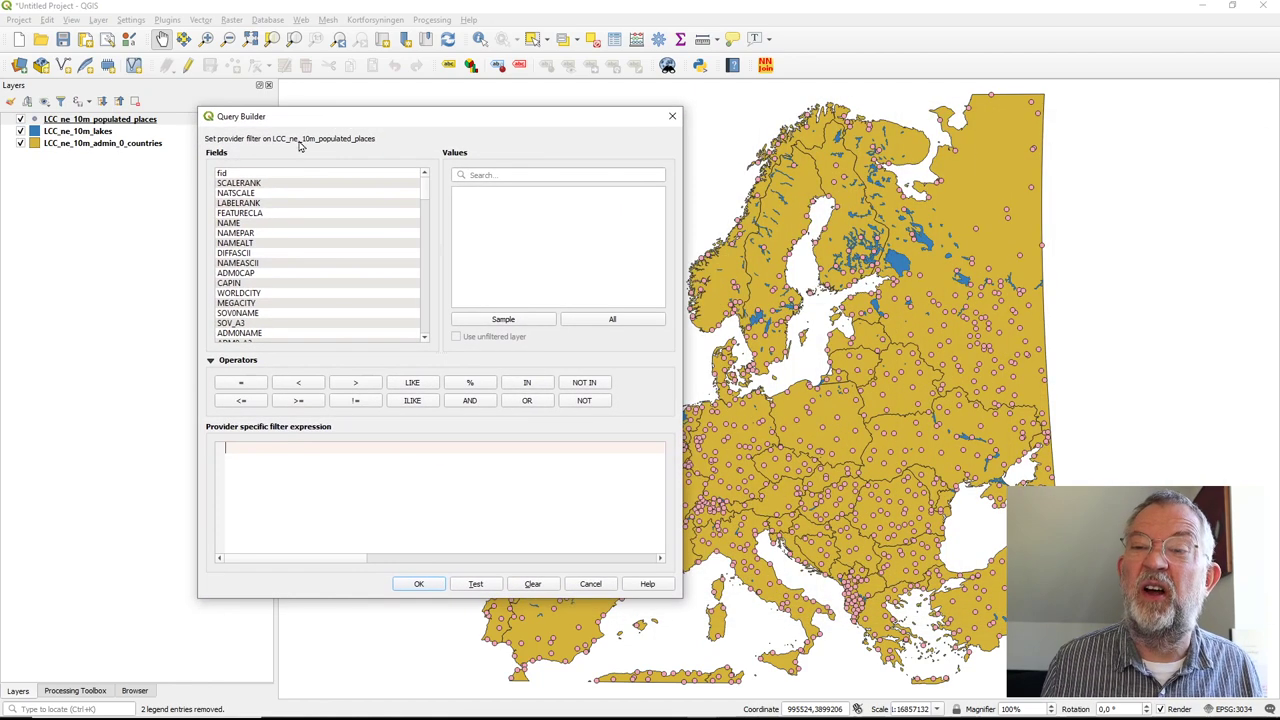
double_click(239, 274)
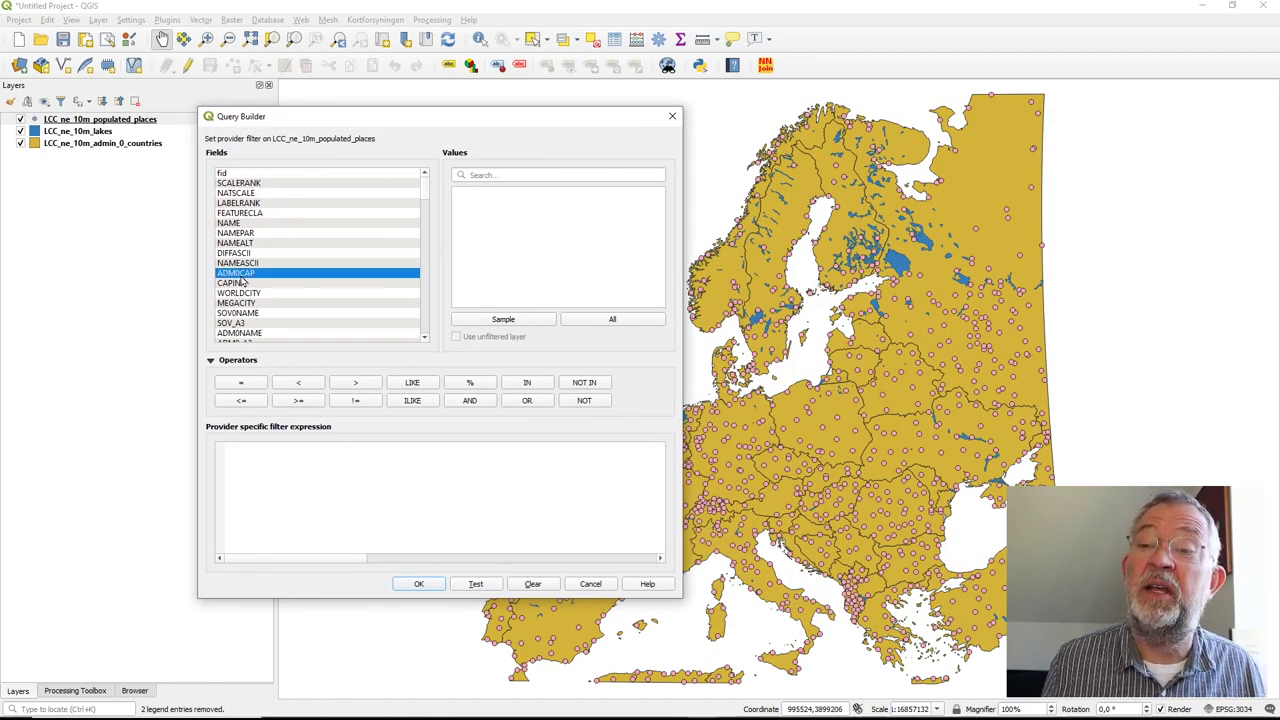
left_click(231, 386)
type("1")
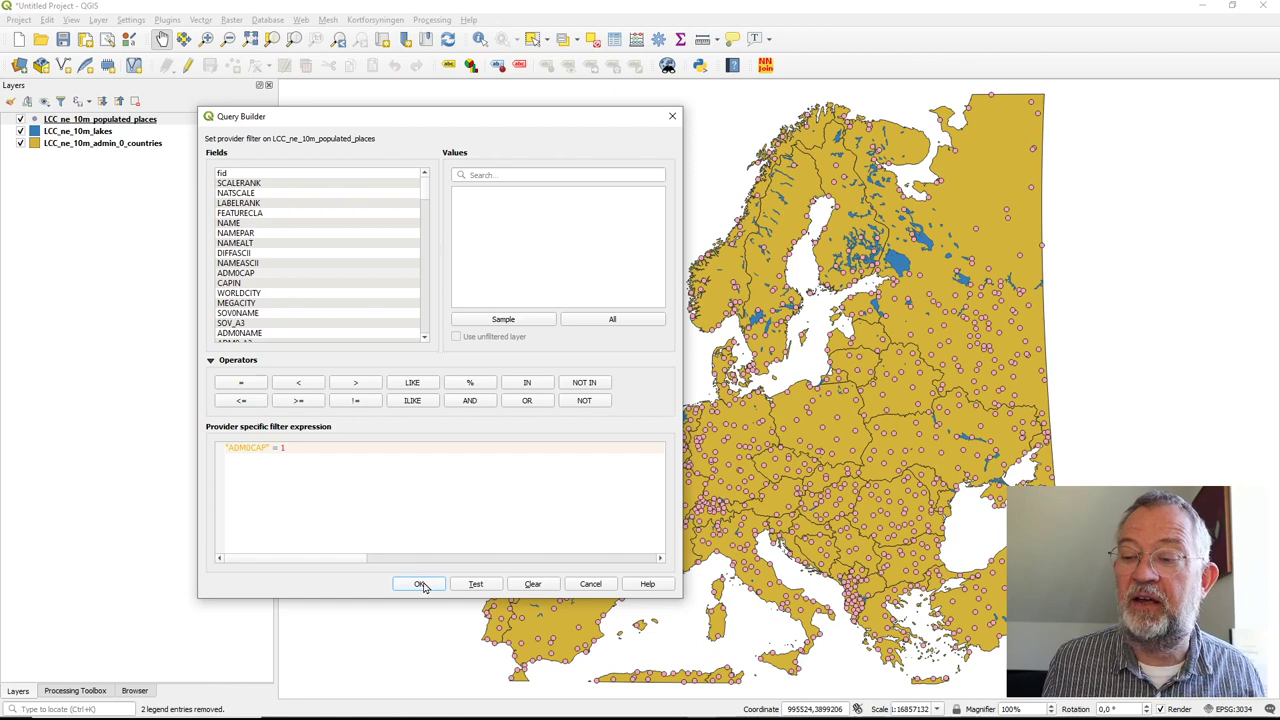
left_click(420, 584)
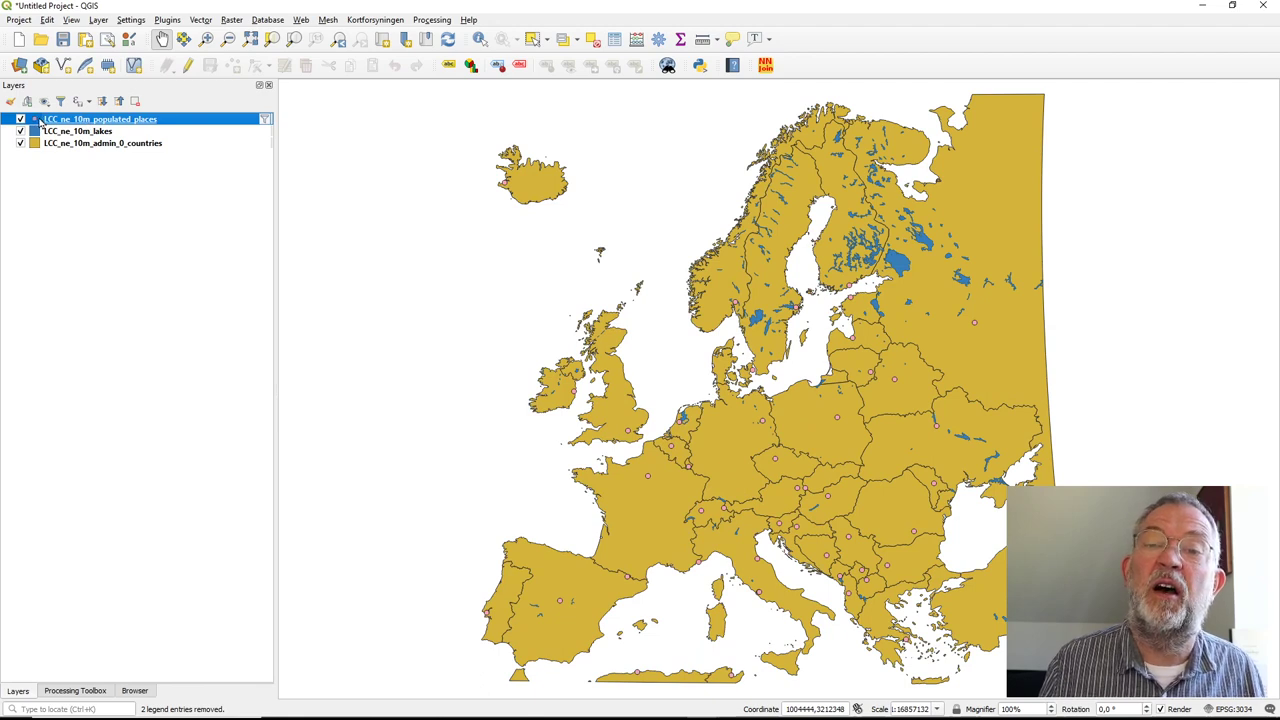
Style the filtered LCC_ne_10m_populated_places layer with the preset "dot red" marker.
mouse_move(36, 121)
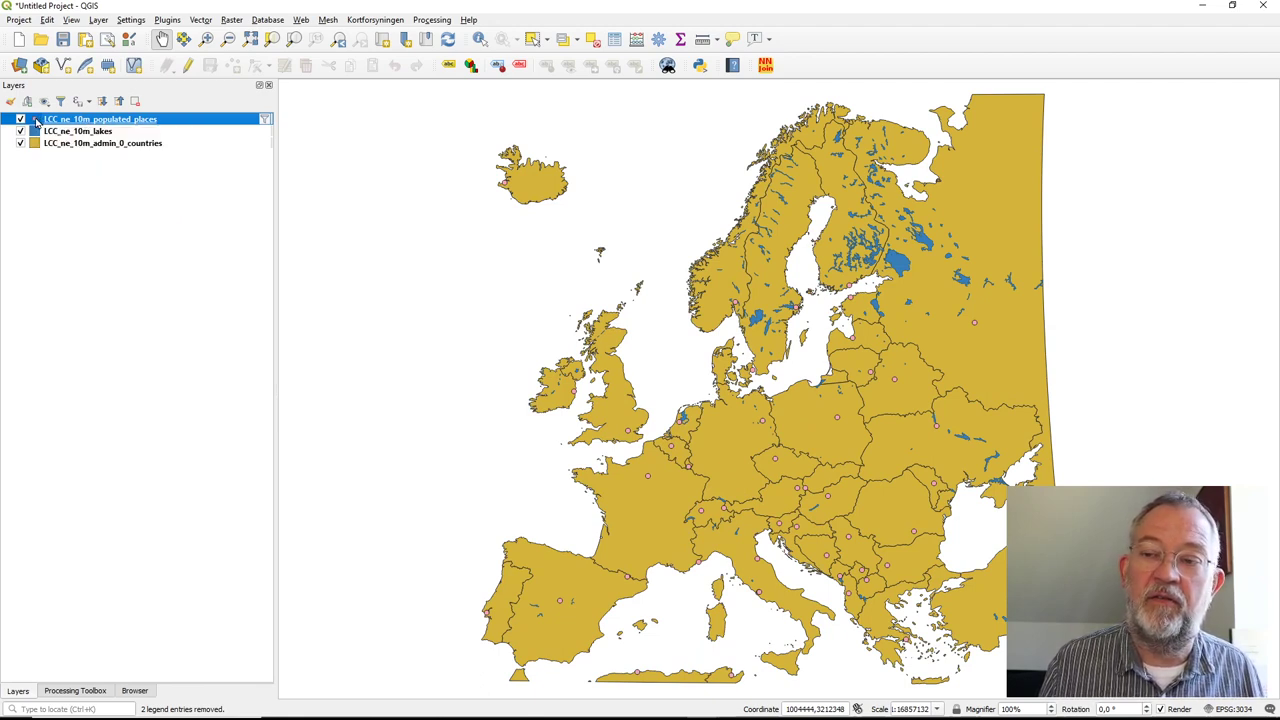
double_click(40, 120)
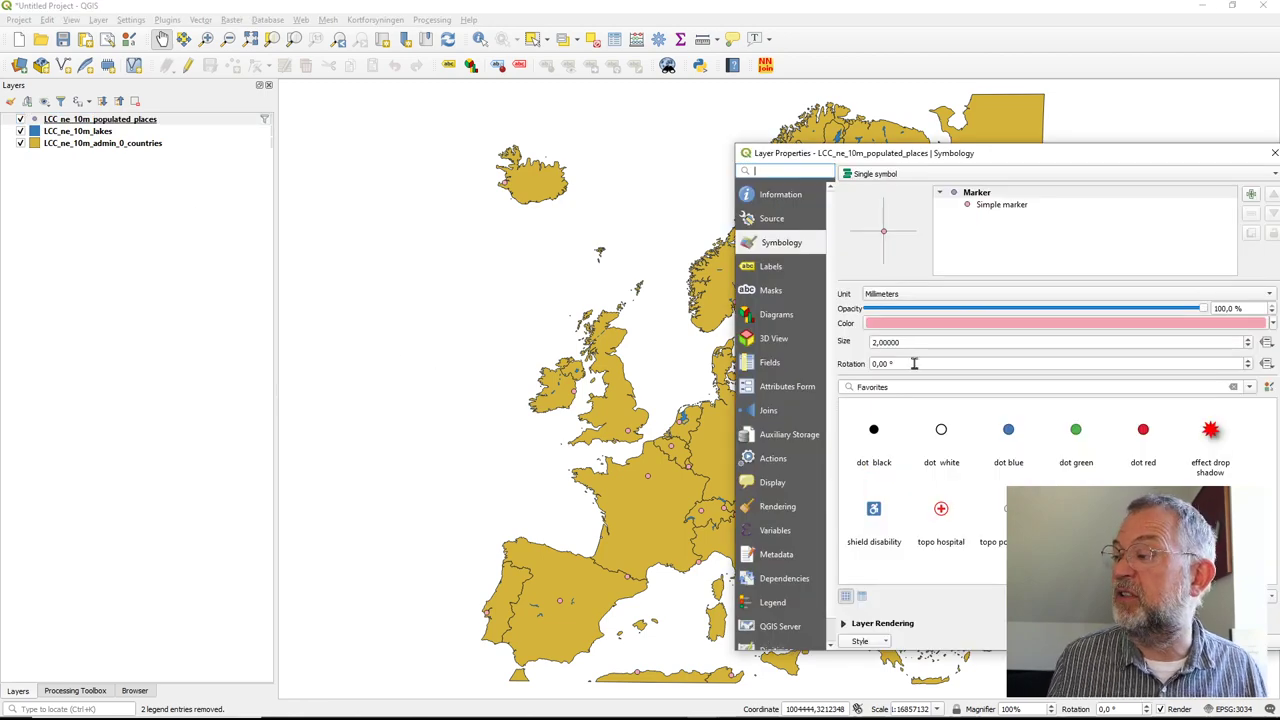
left_click(1145, 436)
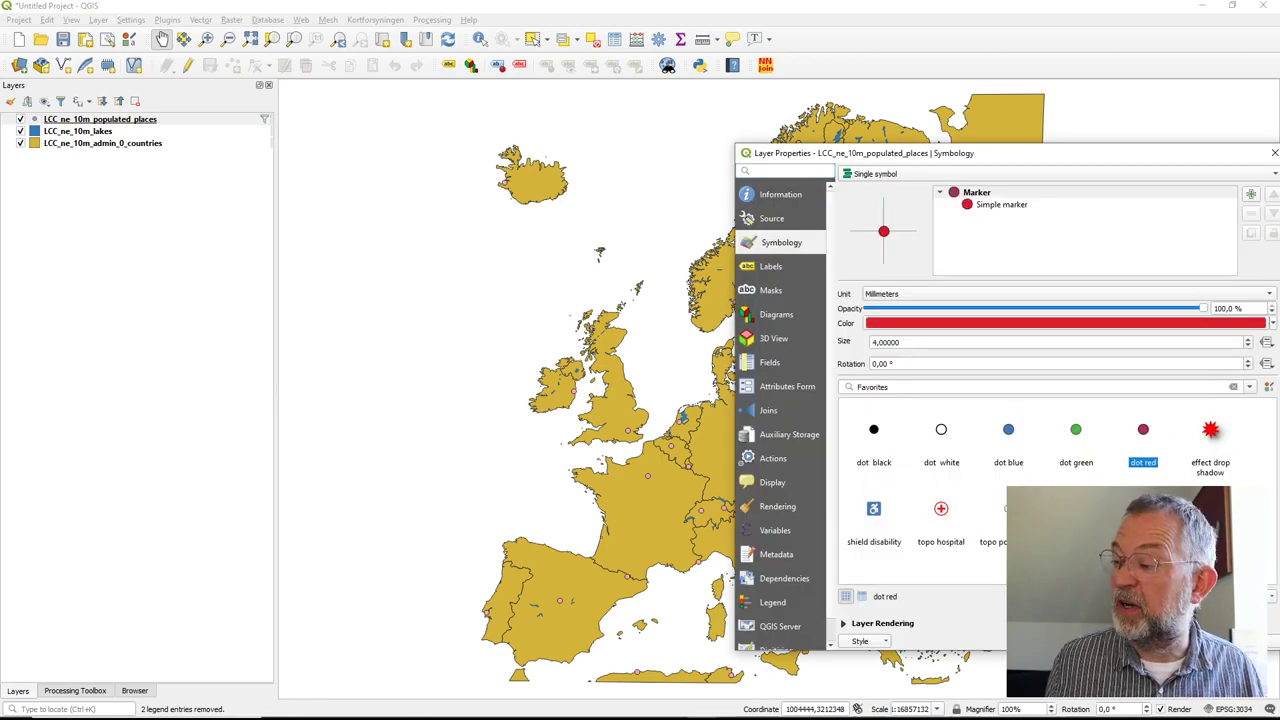
key("Return")
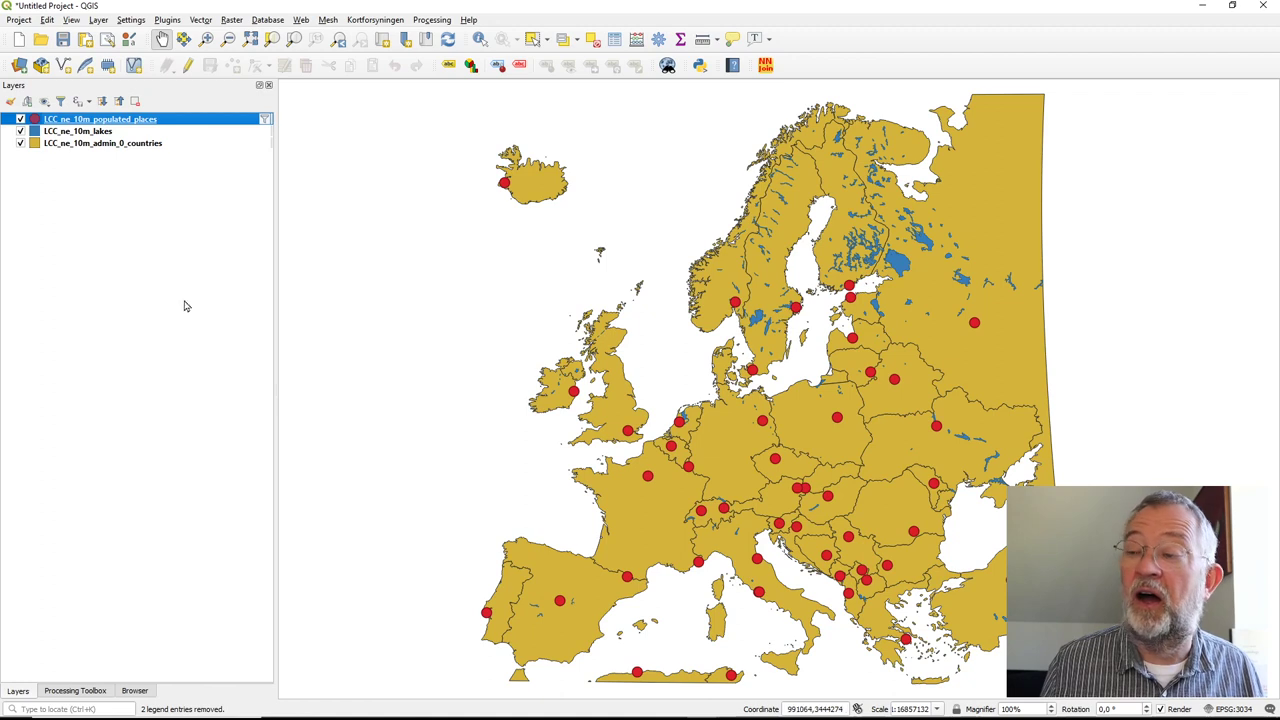
Duplicate the LCC_ne_10m_populated_places layer and set the copy's filter to "ADM0CAP" = 0.
right_click(103, 121)
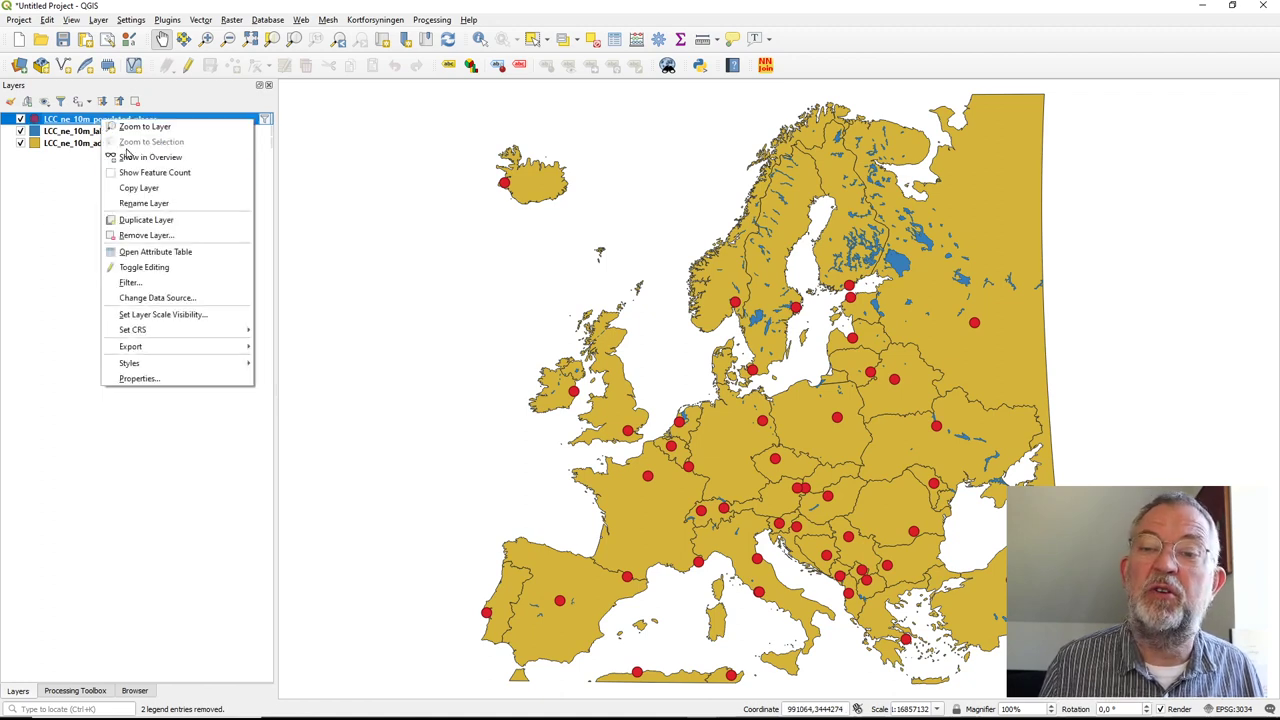
left_click(178, 220)
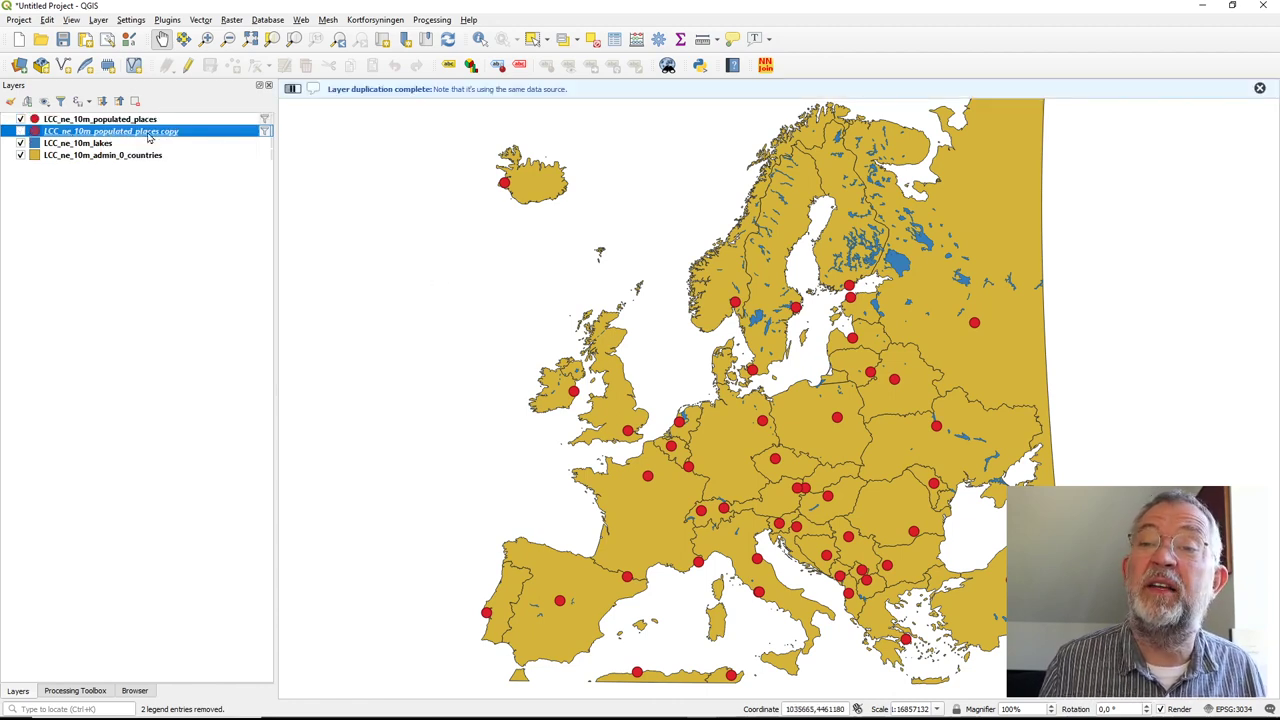
left_click(265, 131)
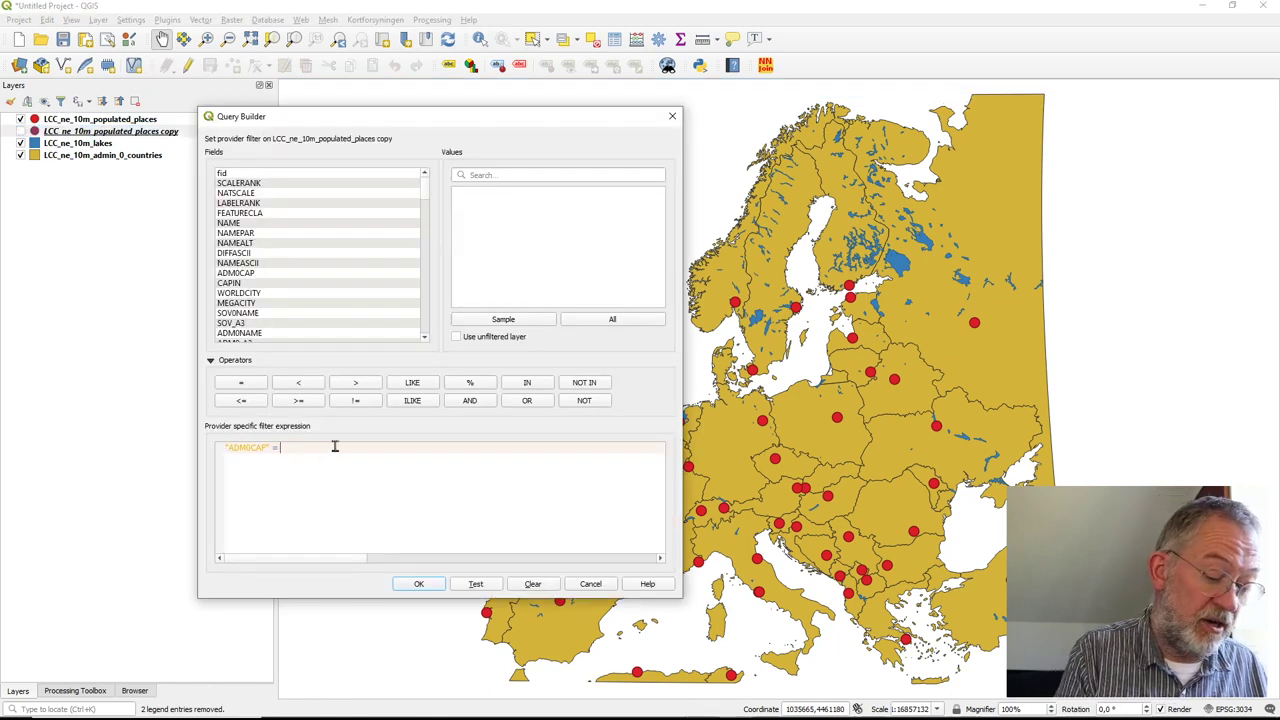
left_click(419, 584)
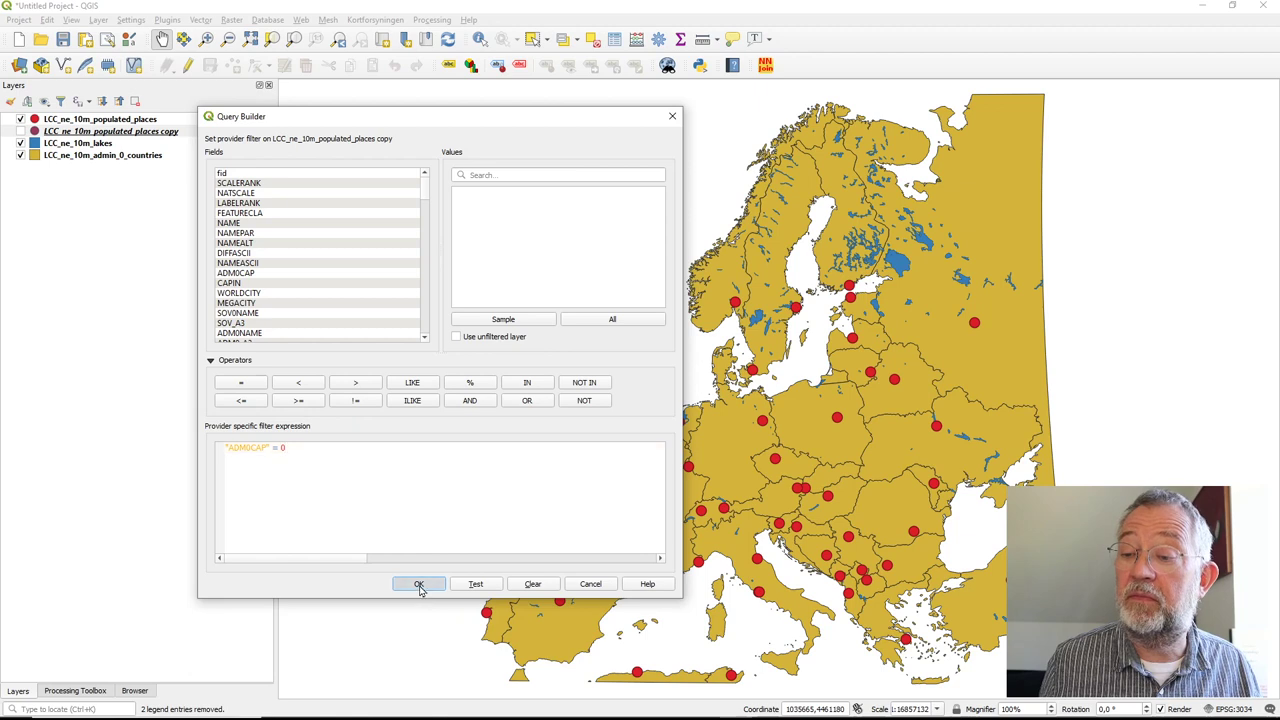
Style the populated places copy with the "dot black" marker at size 1 millimetre and turn on its visibility.
double_click(34, 131)
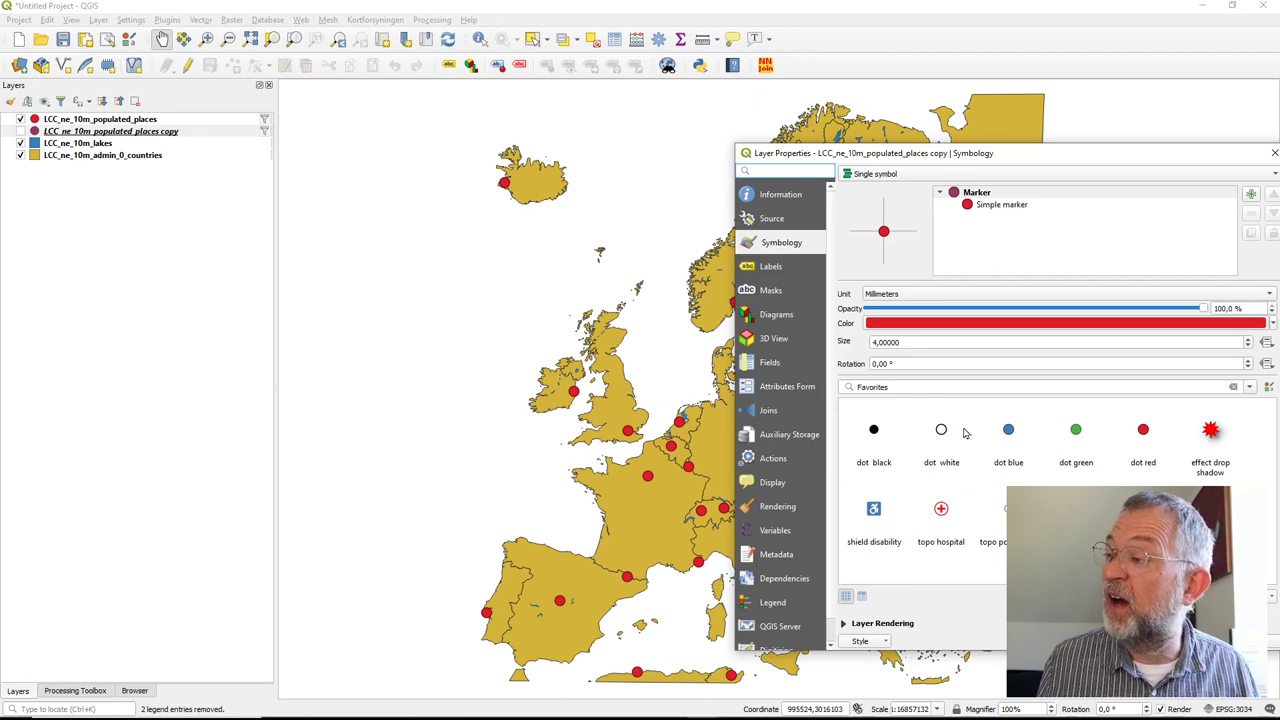
left_click(888, 428)
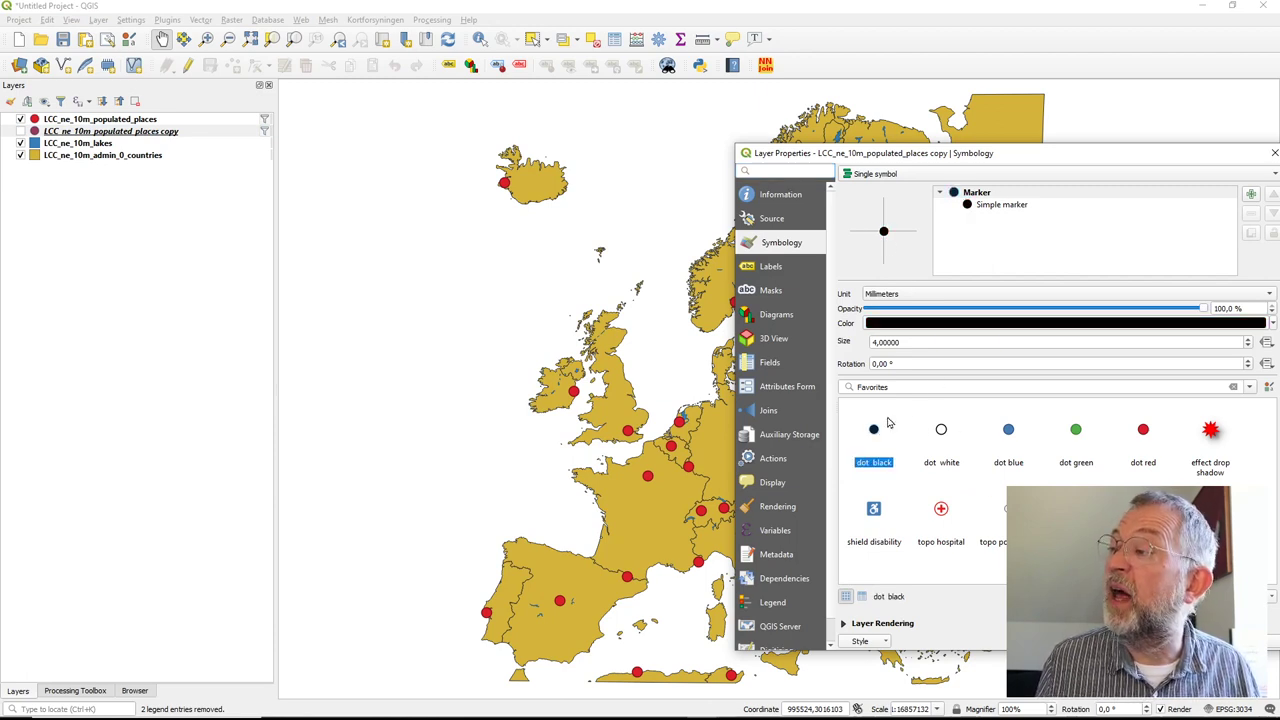
left_click(862, 343)
type("1")
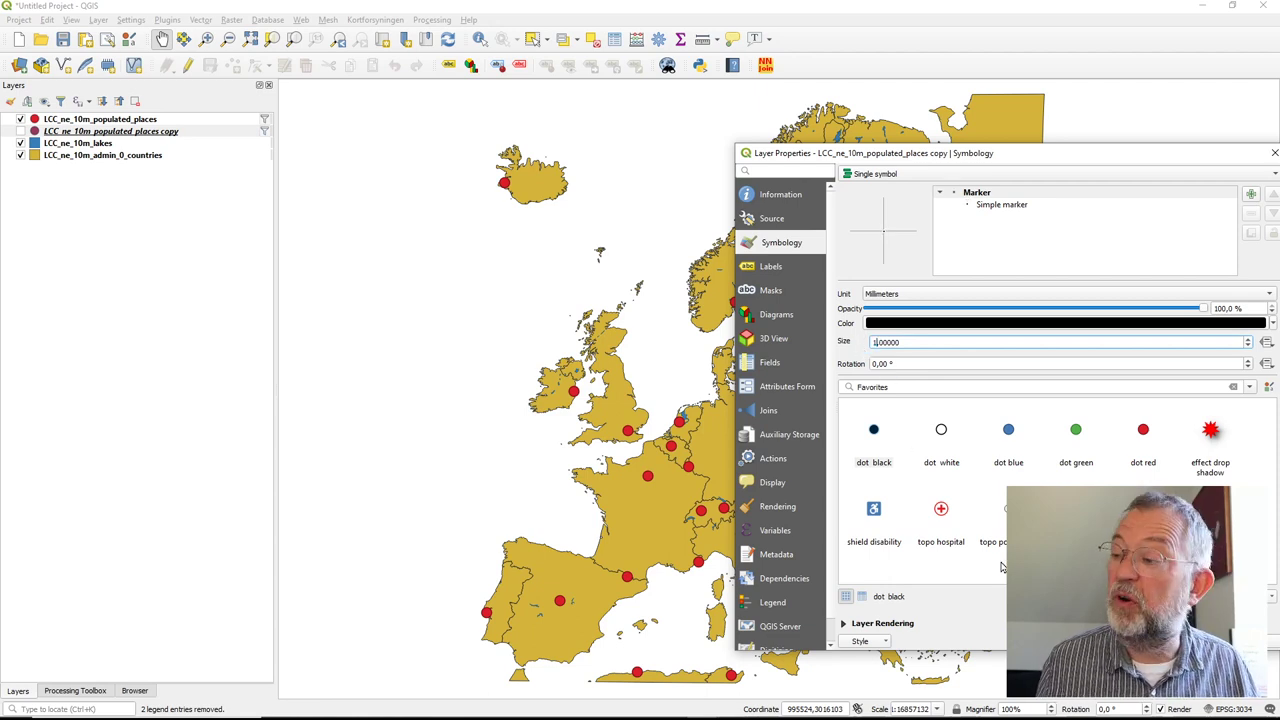
key("Return")
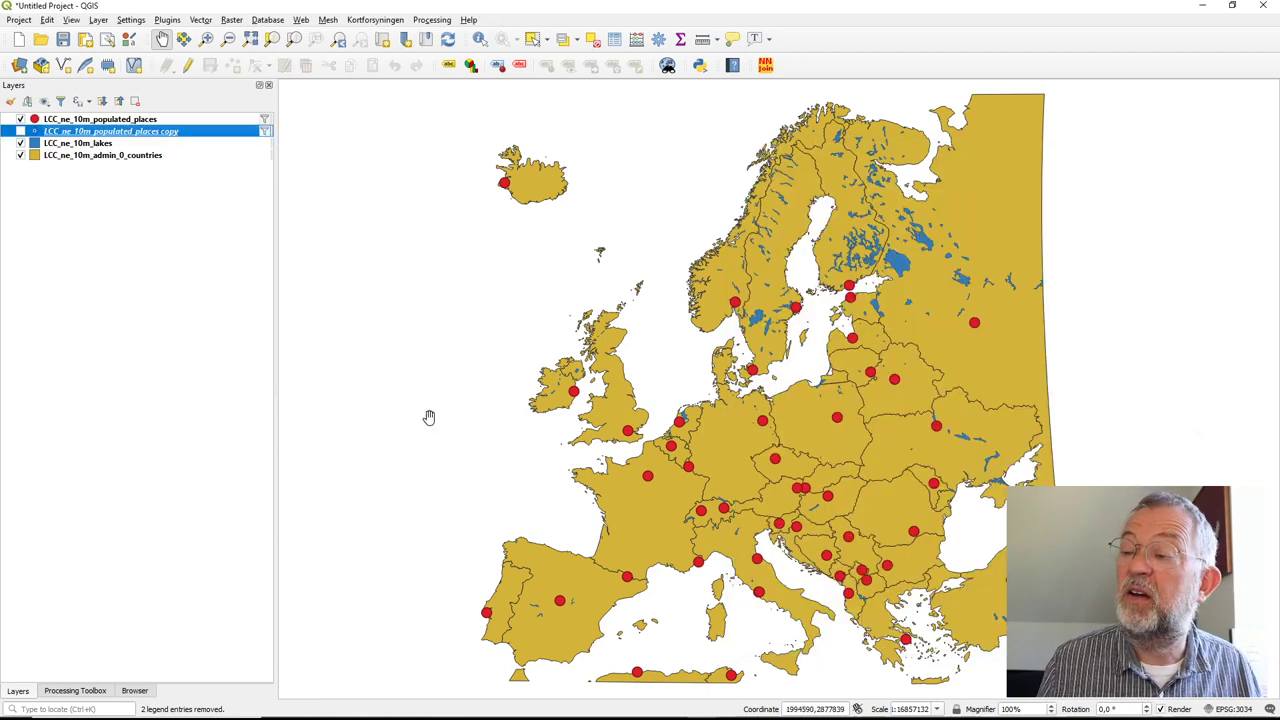
left_click(20, 131)
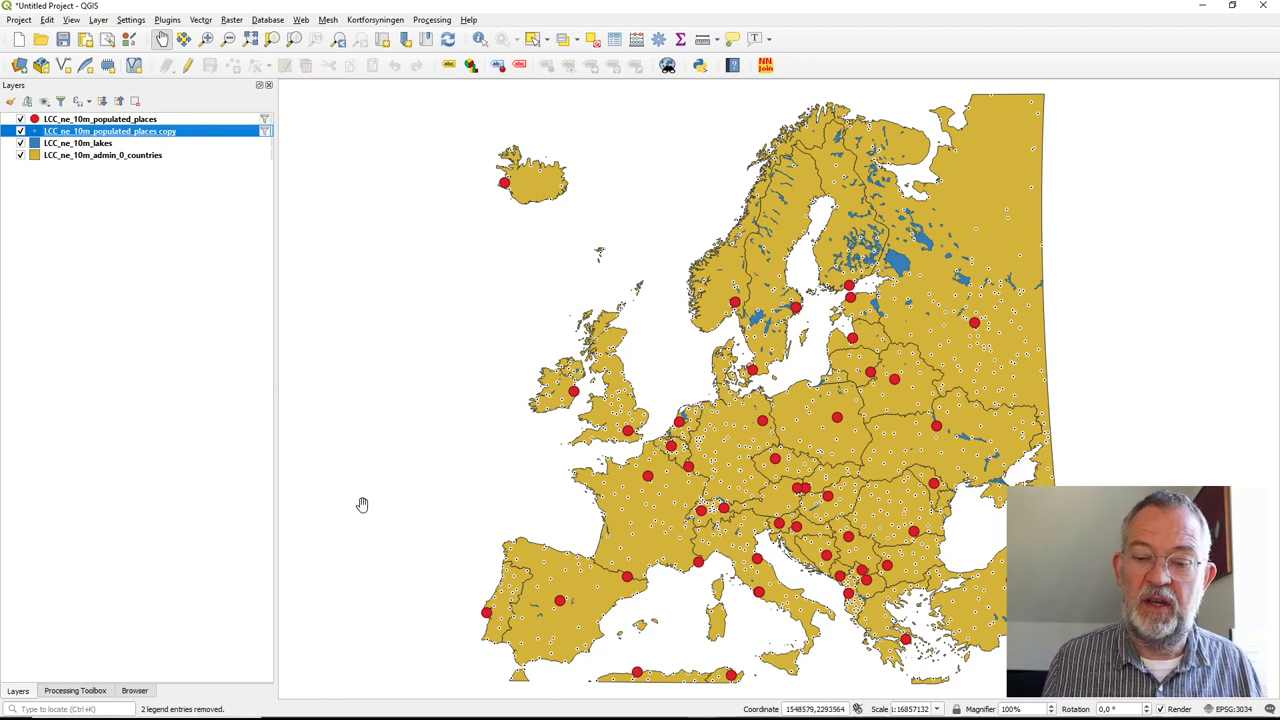
left_click(85, 692)
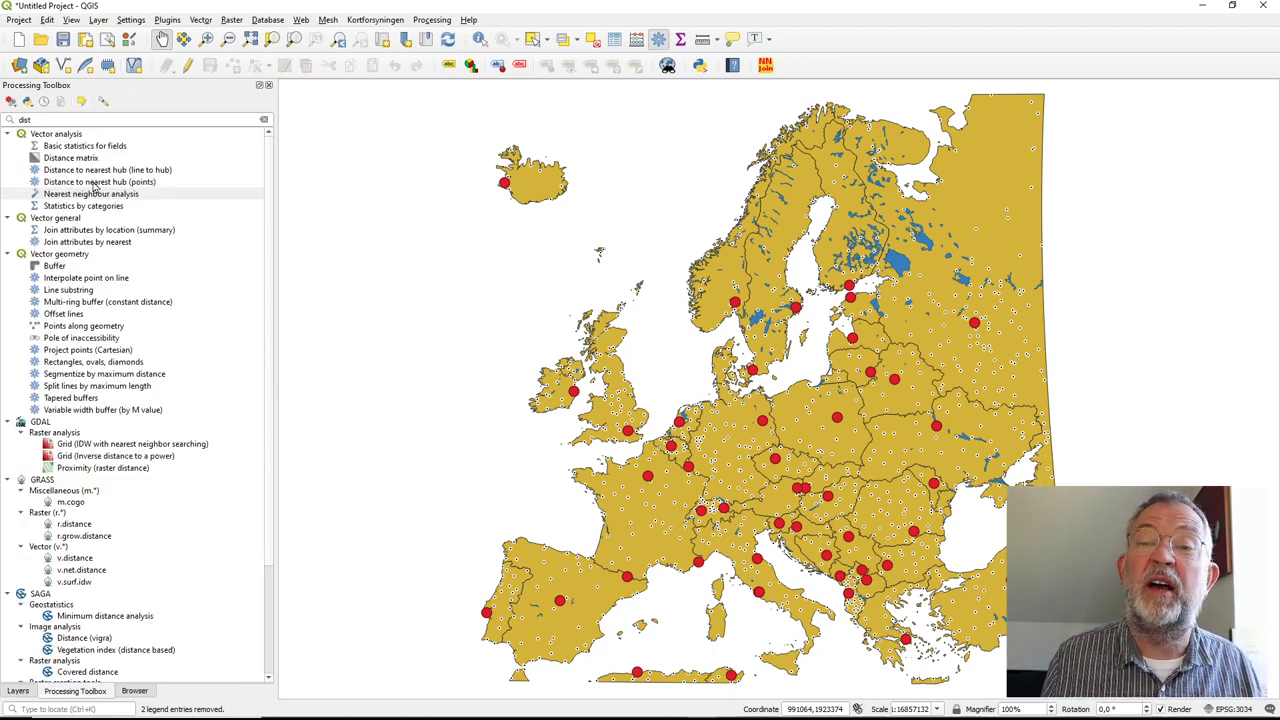
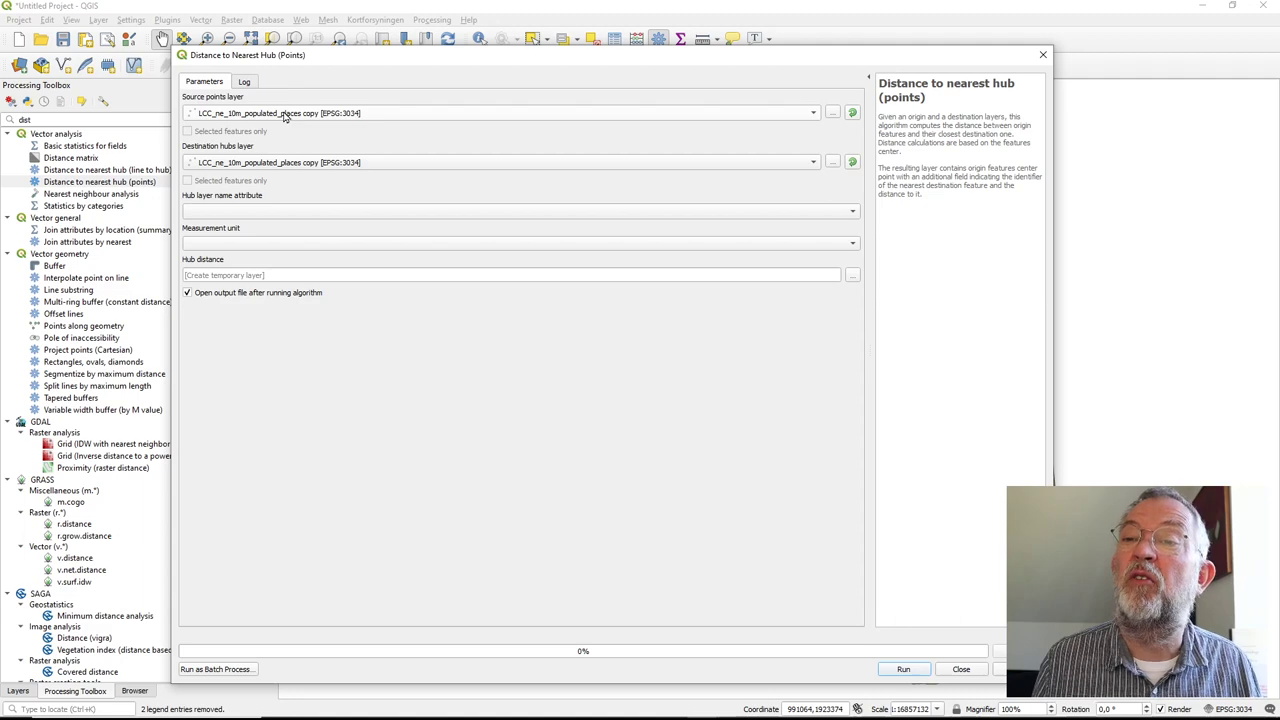
left_click(285, 115)
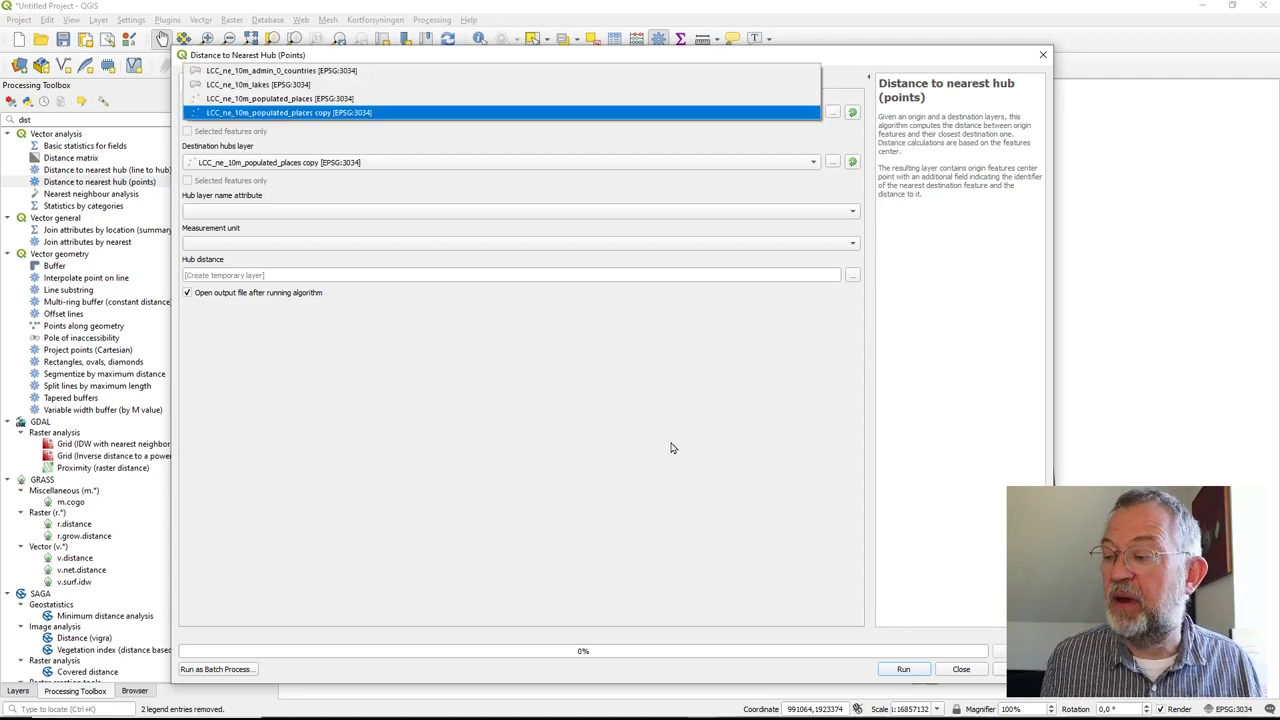
left_click(972, 675)
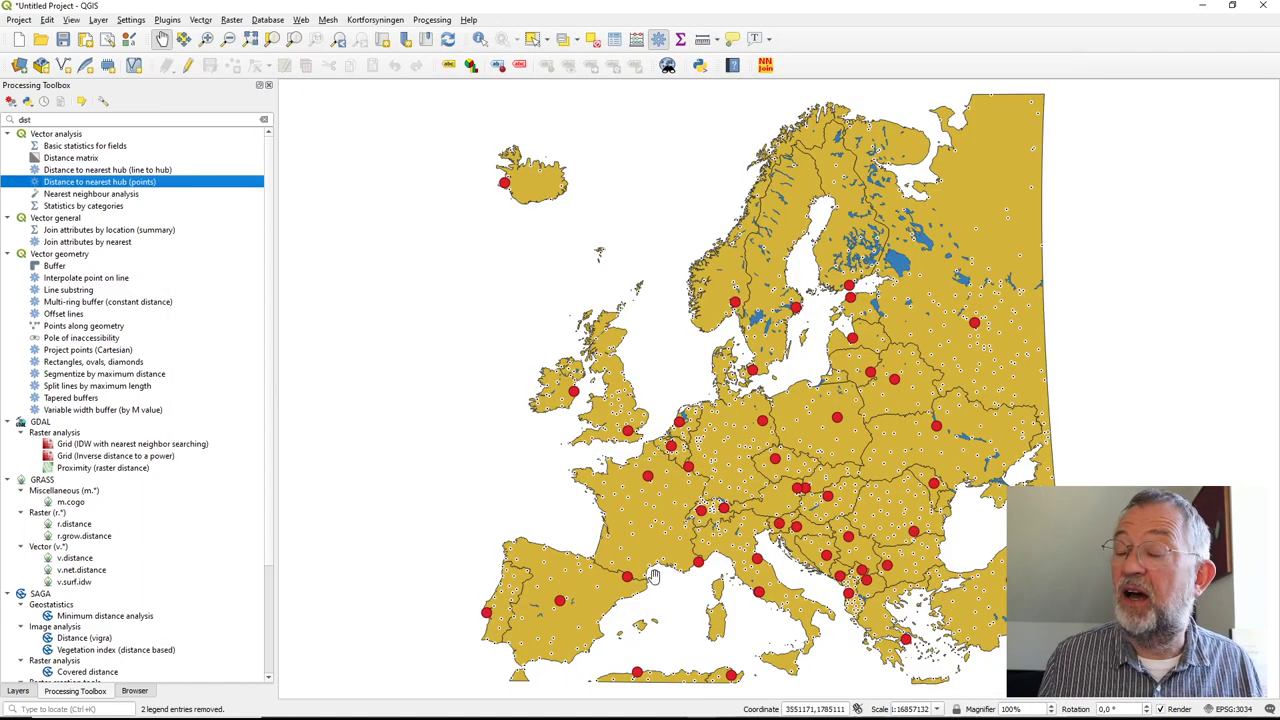
Rename the original LCC_ne_10m_populated_places layer as Capital.
left_click(17, 691)
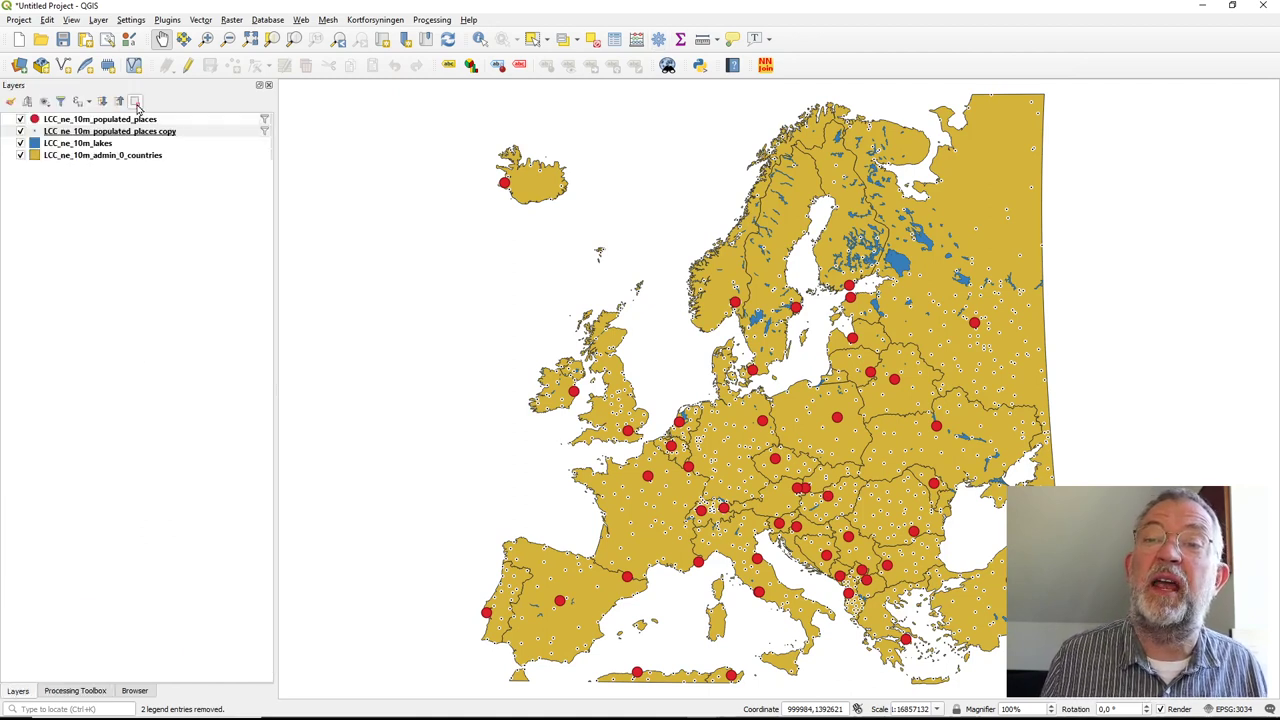
left_click(138, 120)
right_click(148, 122)
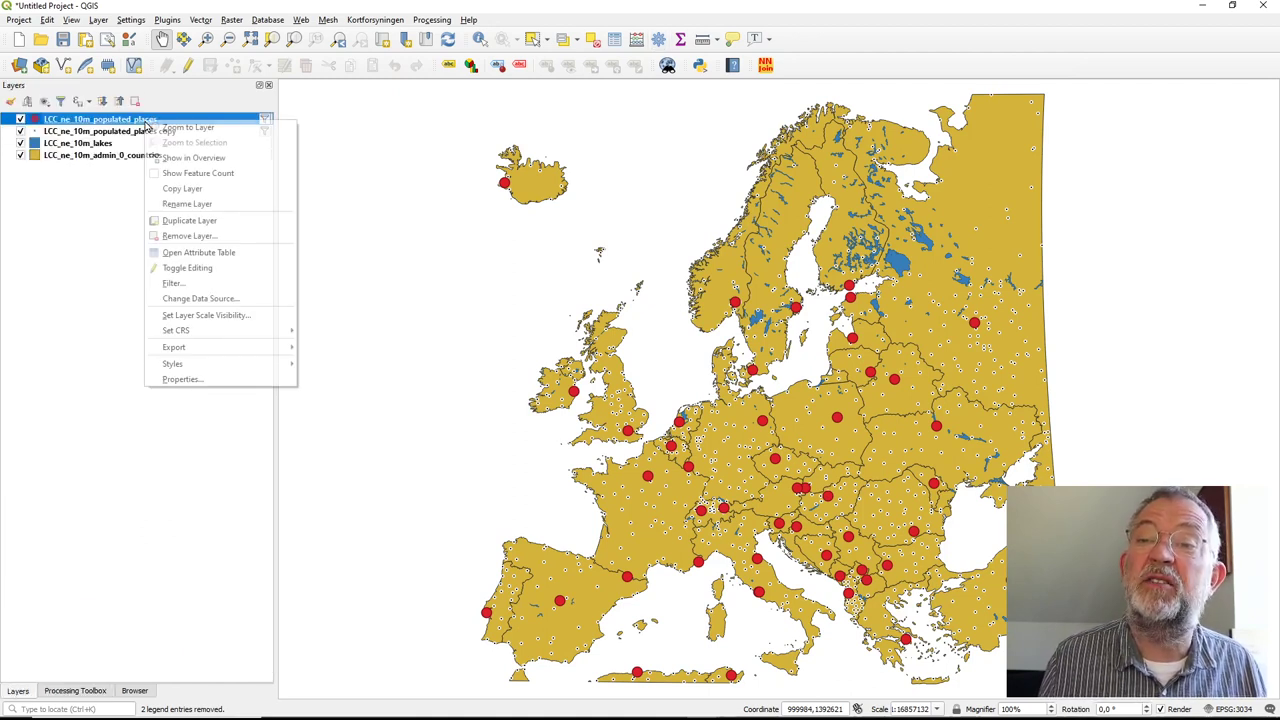
left_click(187, 204)
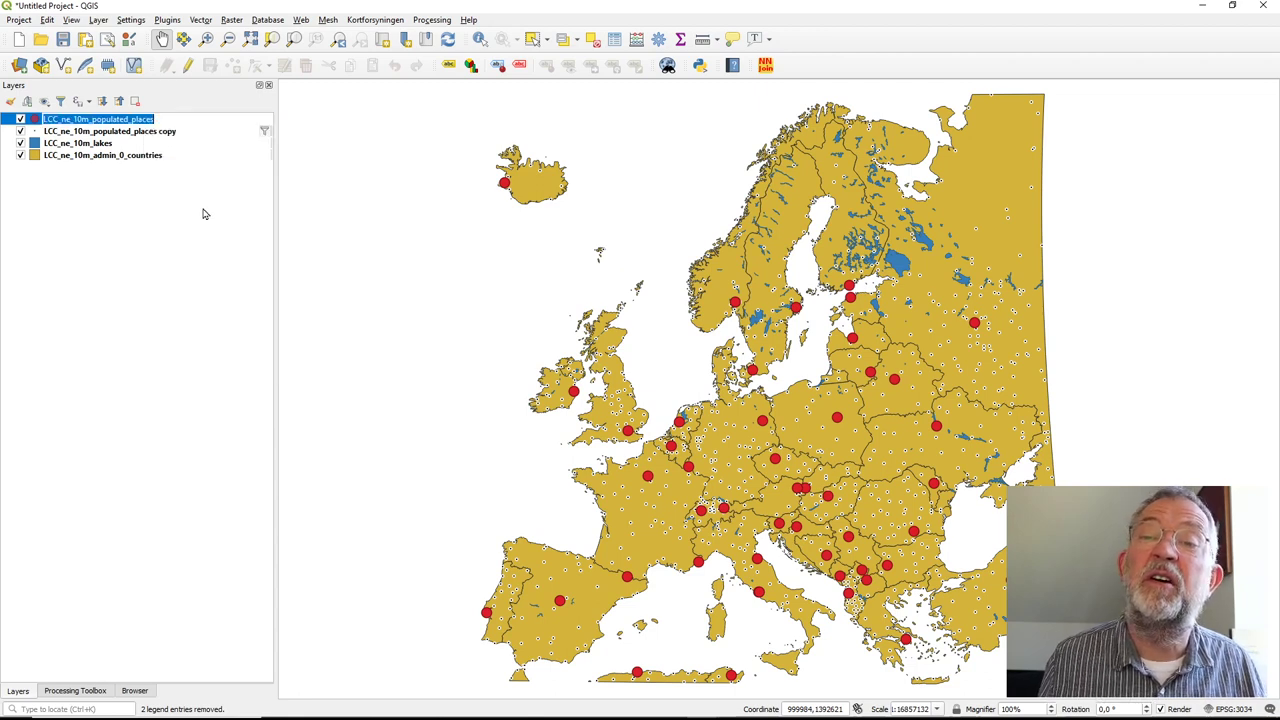
type("Capital")
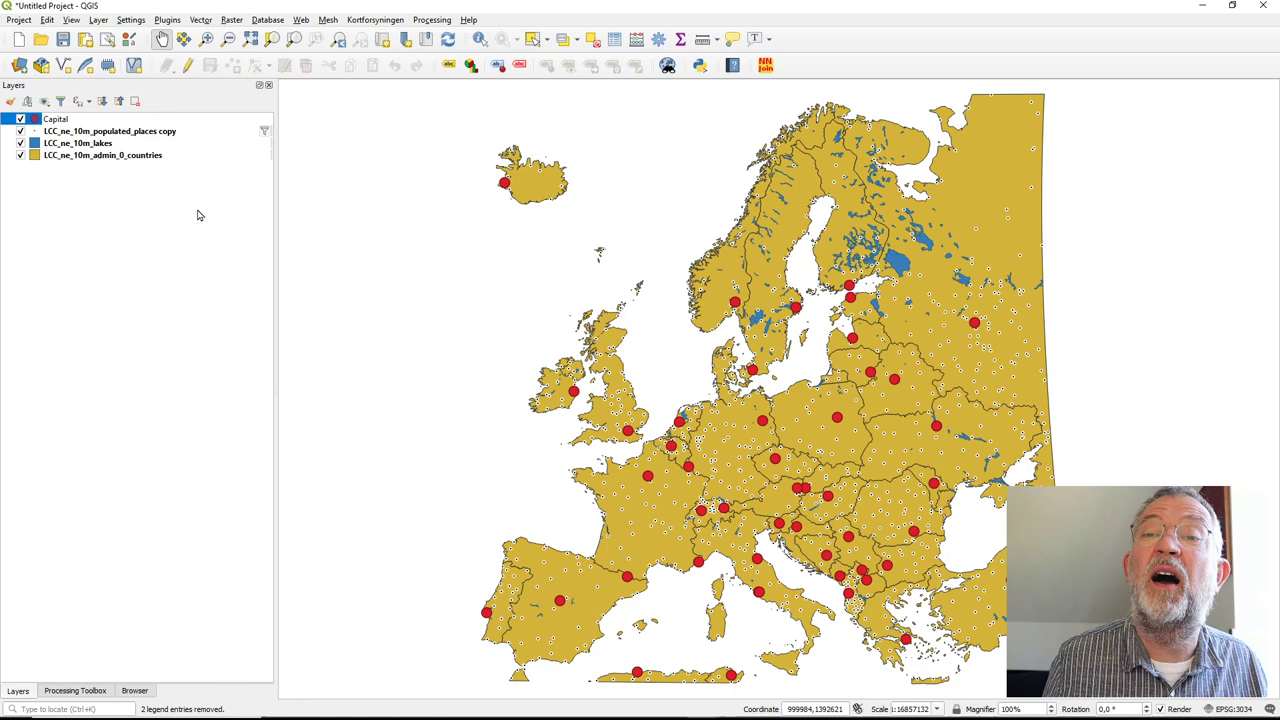
key("Return")
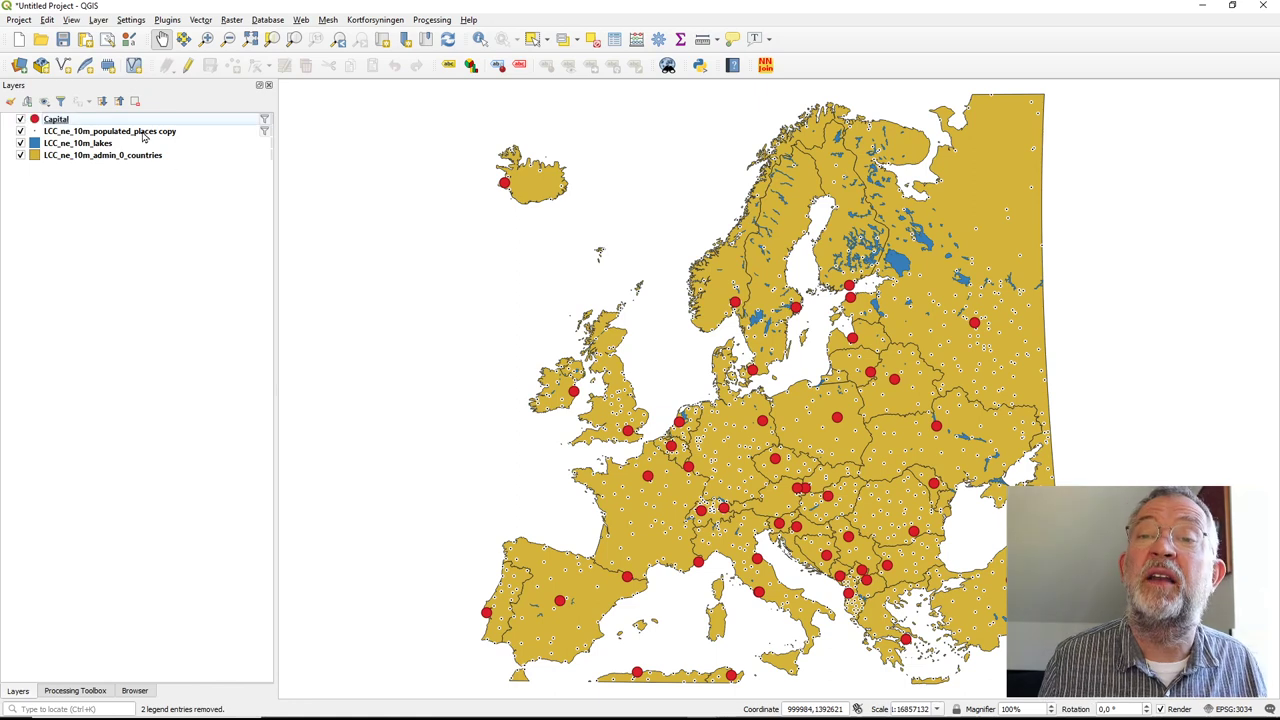
Rename the LCC_ne_10m_populated_places copy layer as "Non Capoyal".
right_click(143, 132)
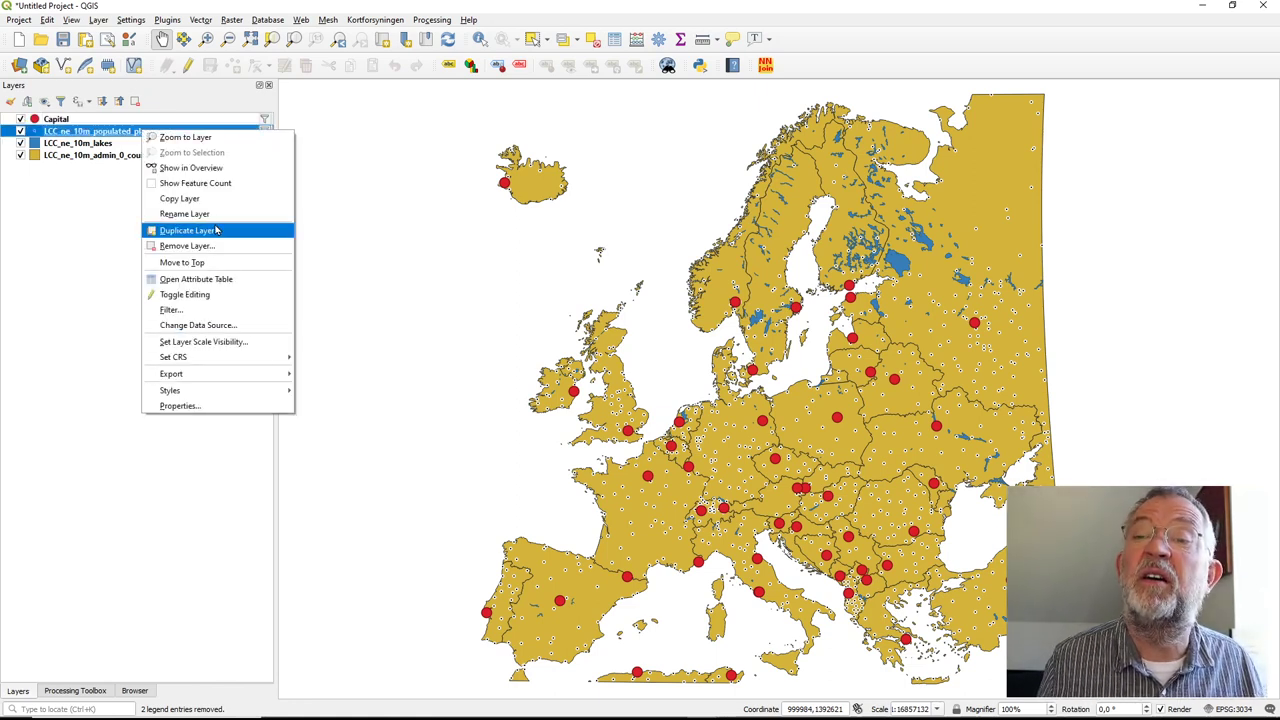
left_click(185, 213)
type("Non Capoyal")
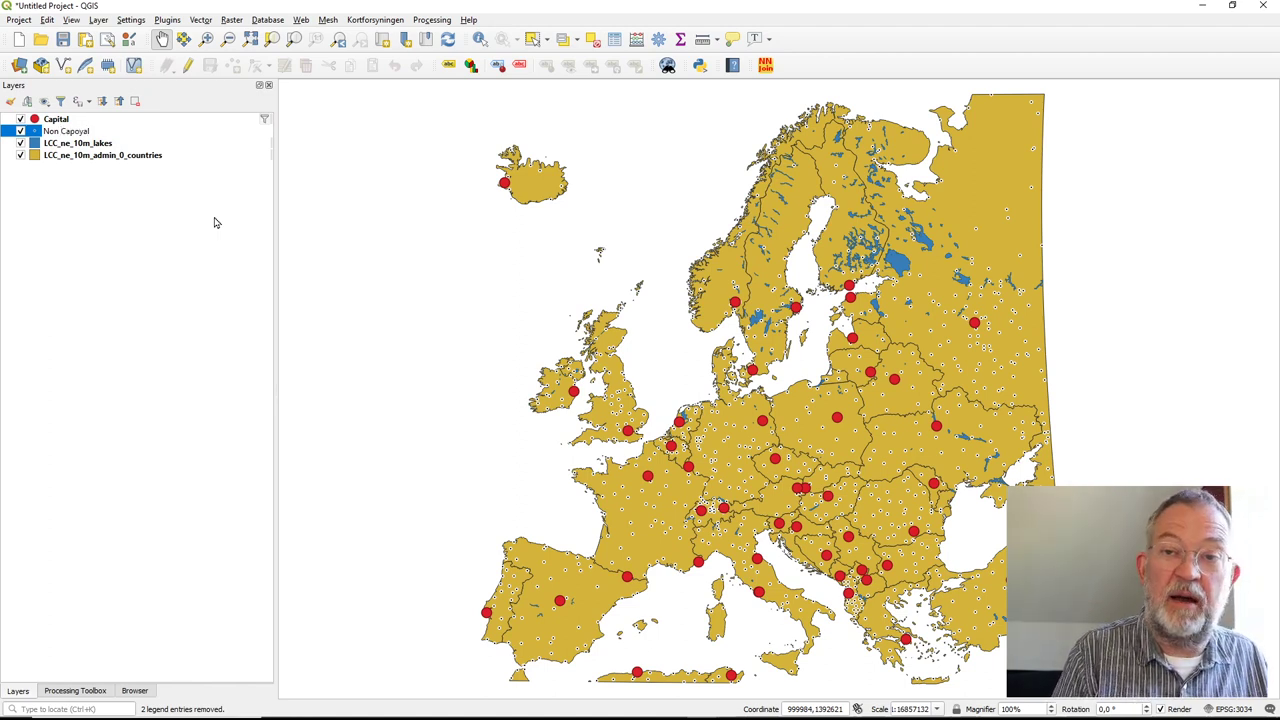
key("Return")
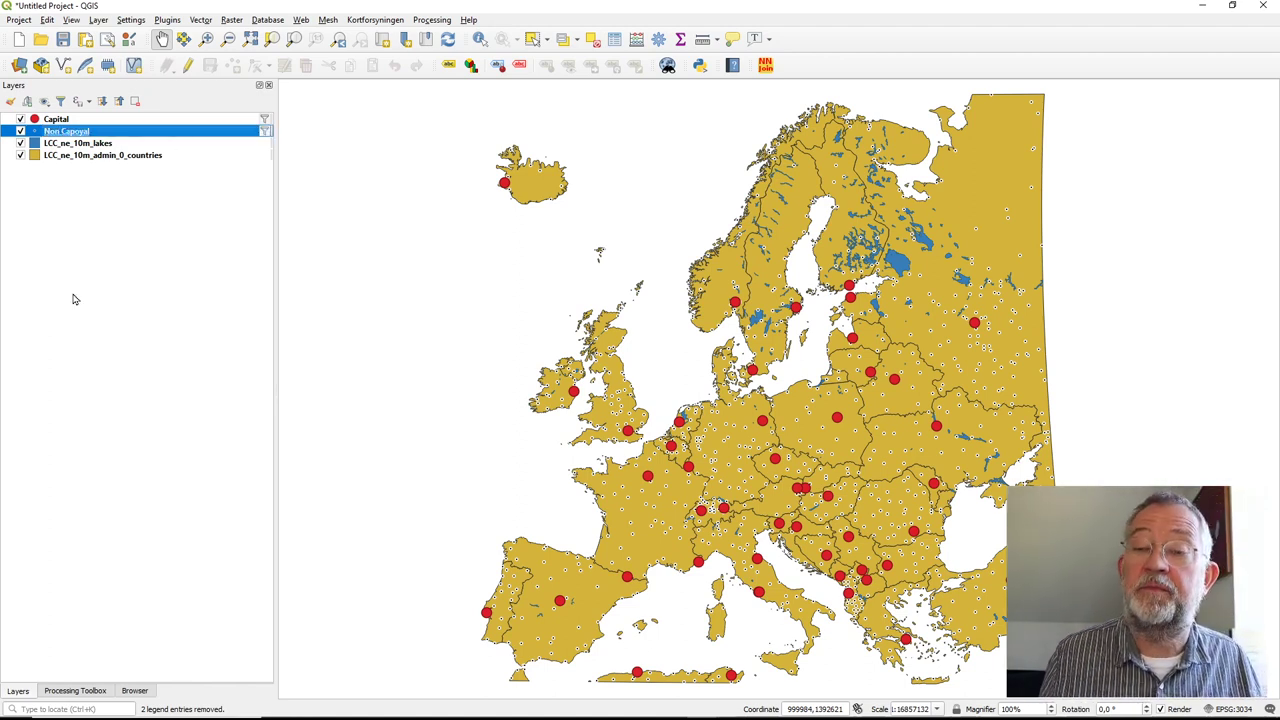
Start Distance to nearest hub (points) with Non Capoyal as source points layer and Capital as destination hubs layer.
left_click(75, 690)
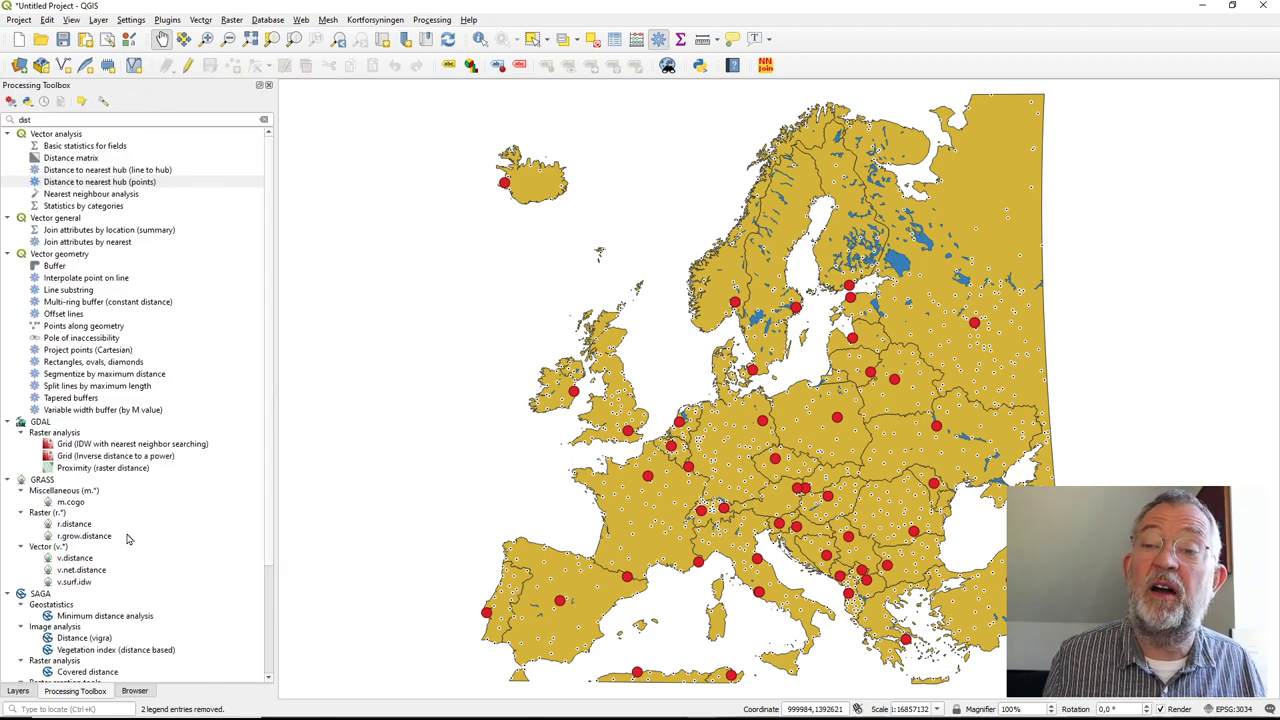
double_click(91, 183)
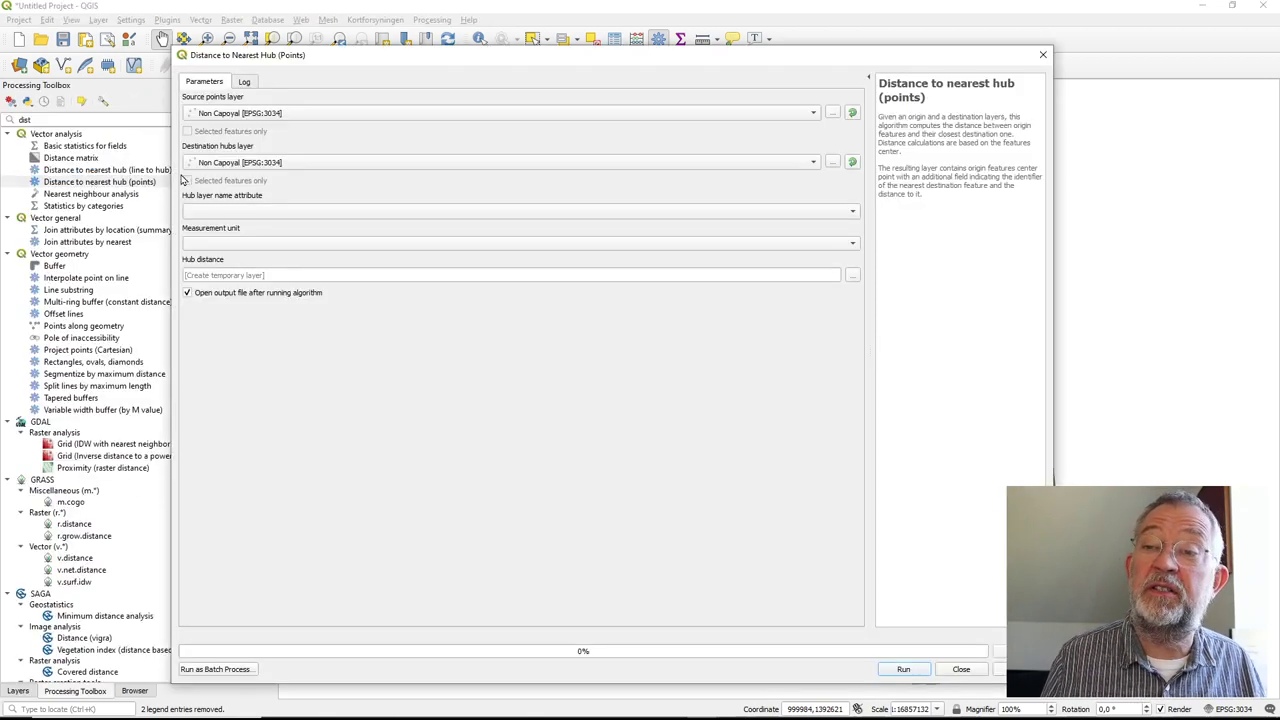
left_click(228, 113)
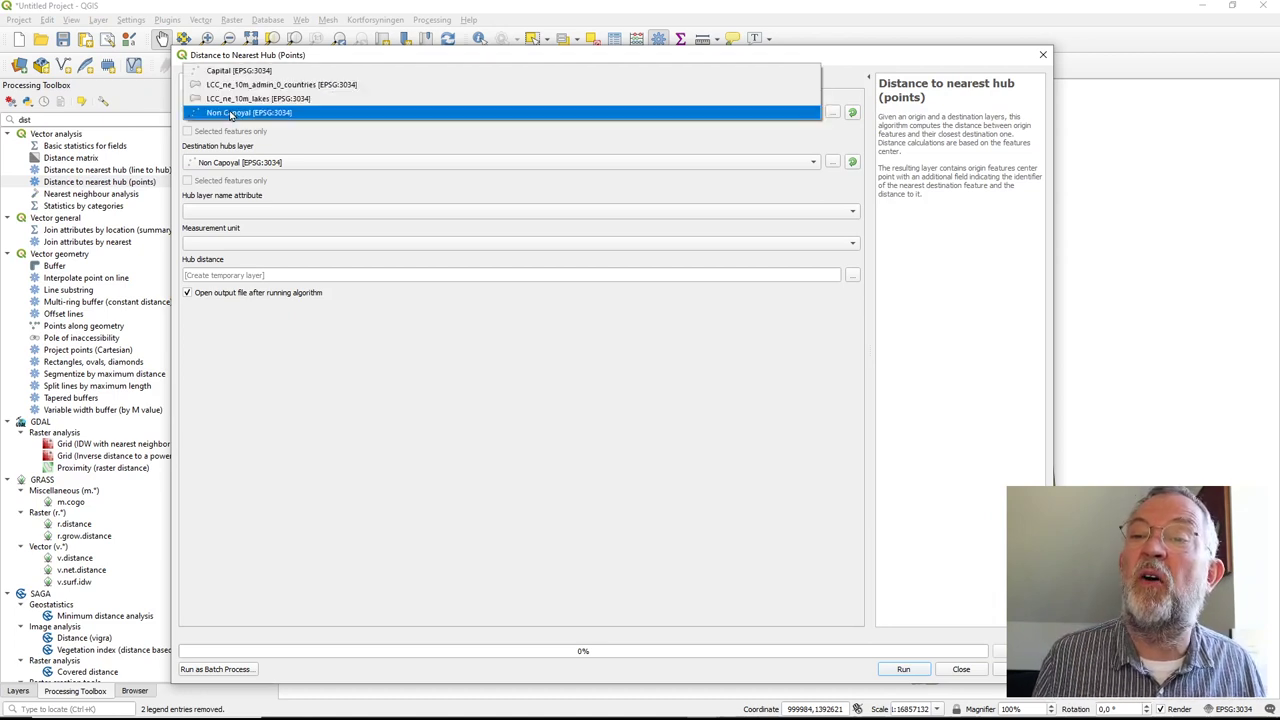
left_click(231, 113)
left_click(263, 166)
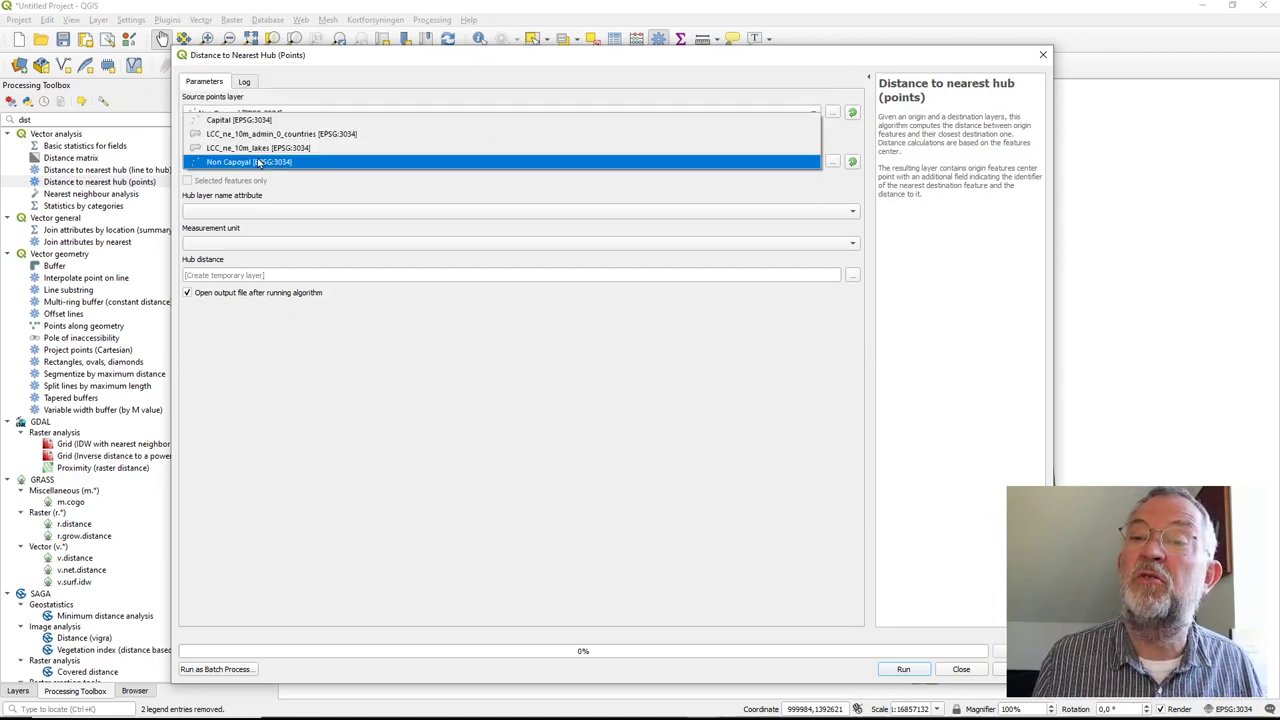
left_click(255, 124)
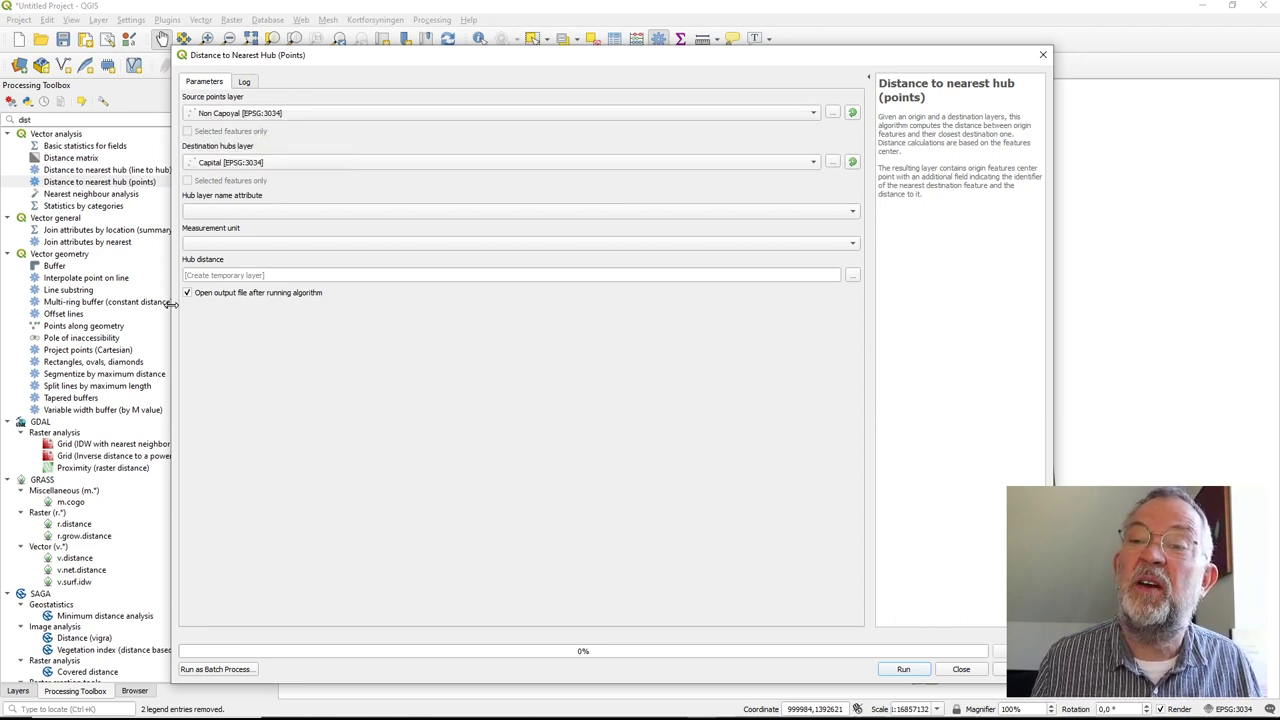
Set the hub layer name attribute to NAME and the measurement unit to Kilometers, run the algorithm and close its dialog.
left_click(210, 218)
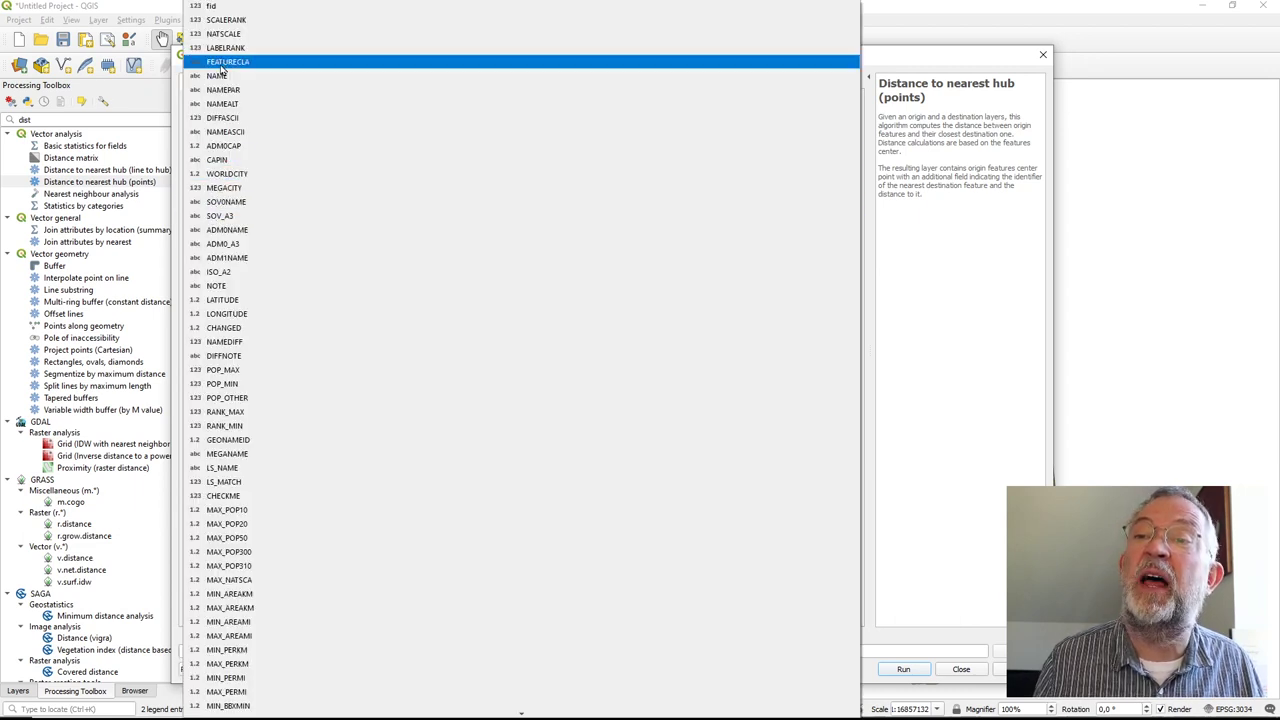
left_click(225, 78)
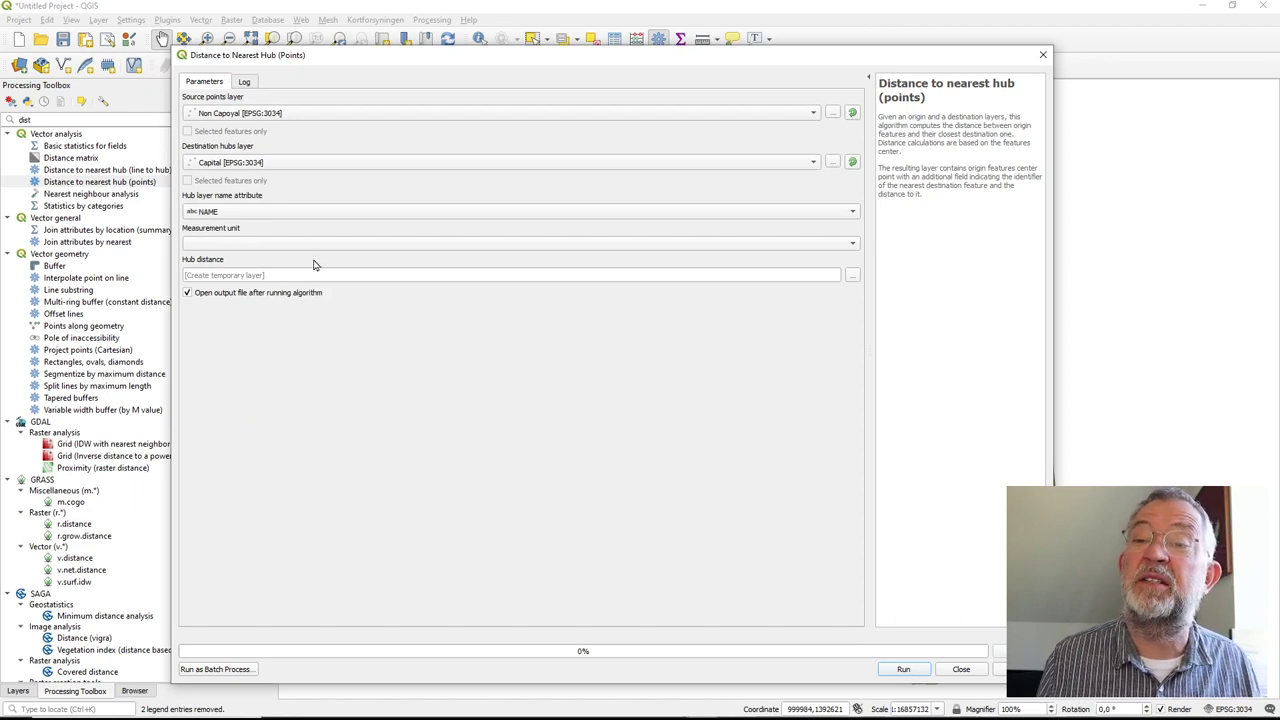
left_click(598, 254)
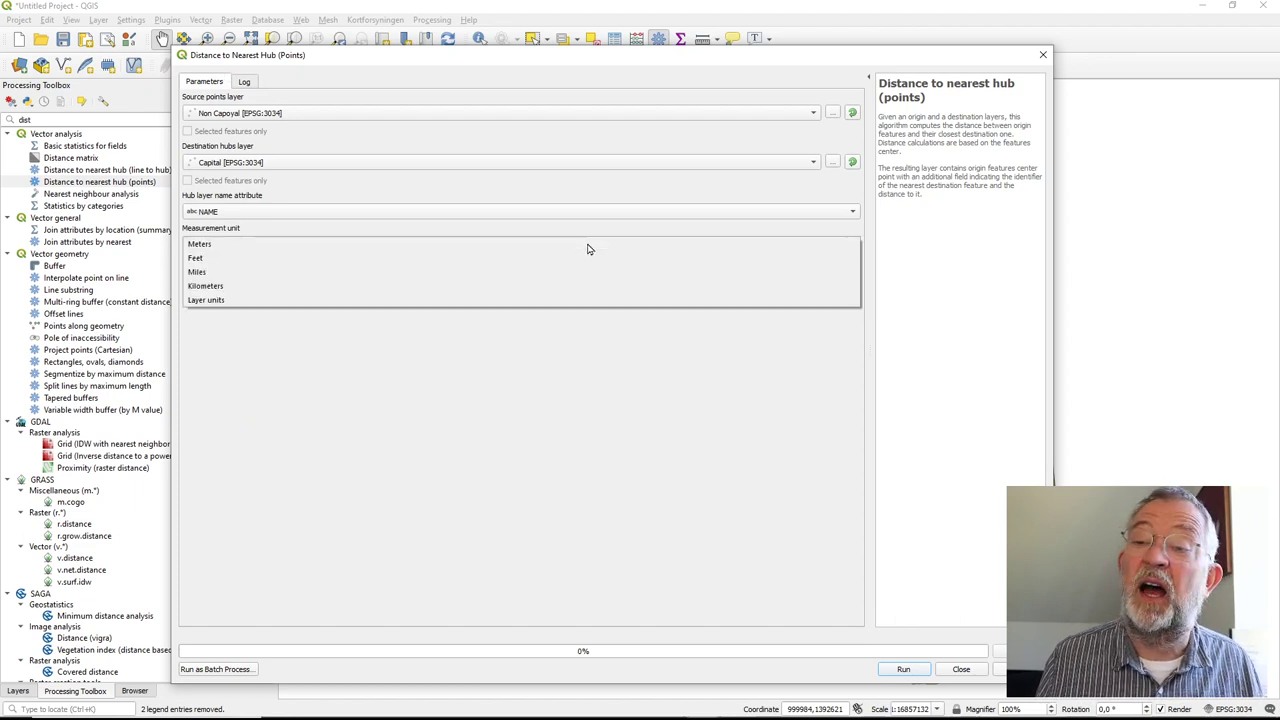
left_click(455, 288)
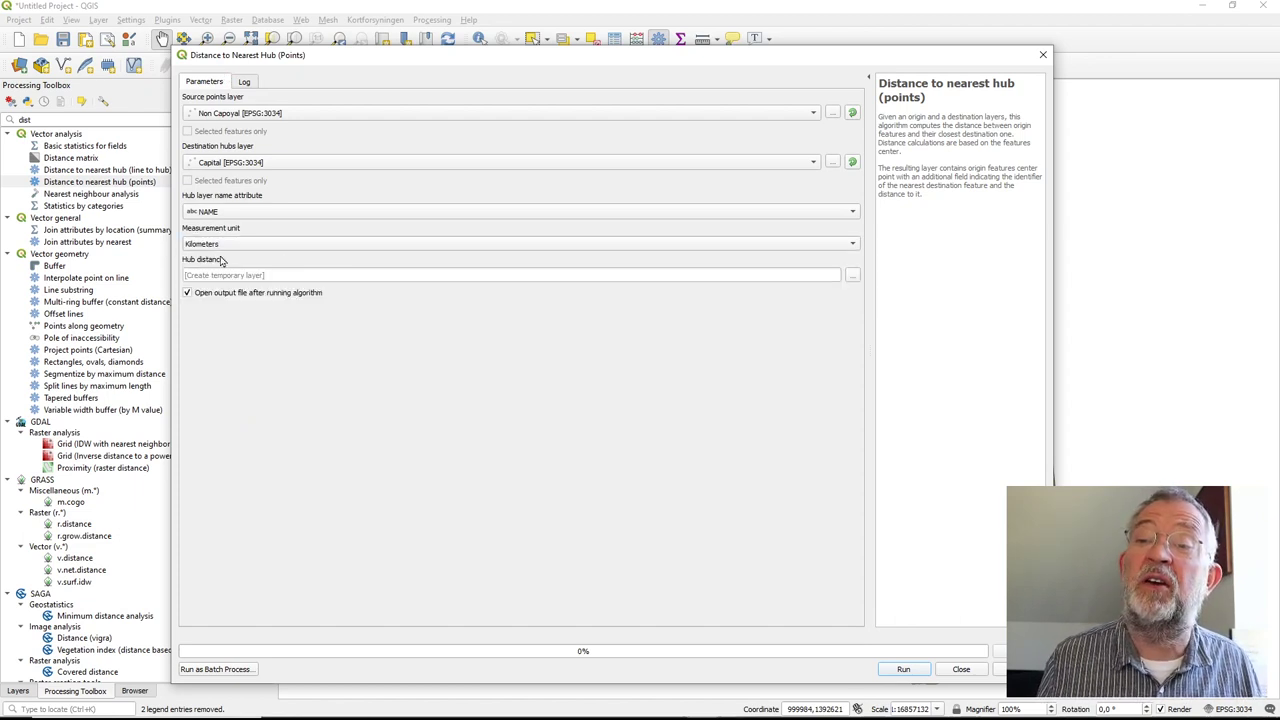
left_click(903, 670)
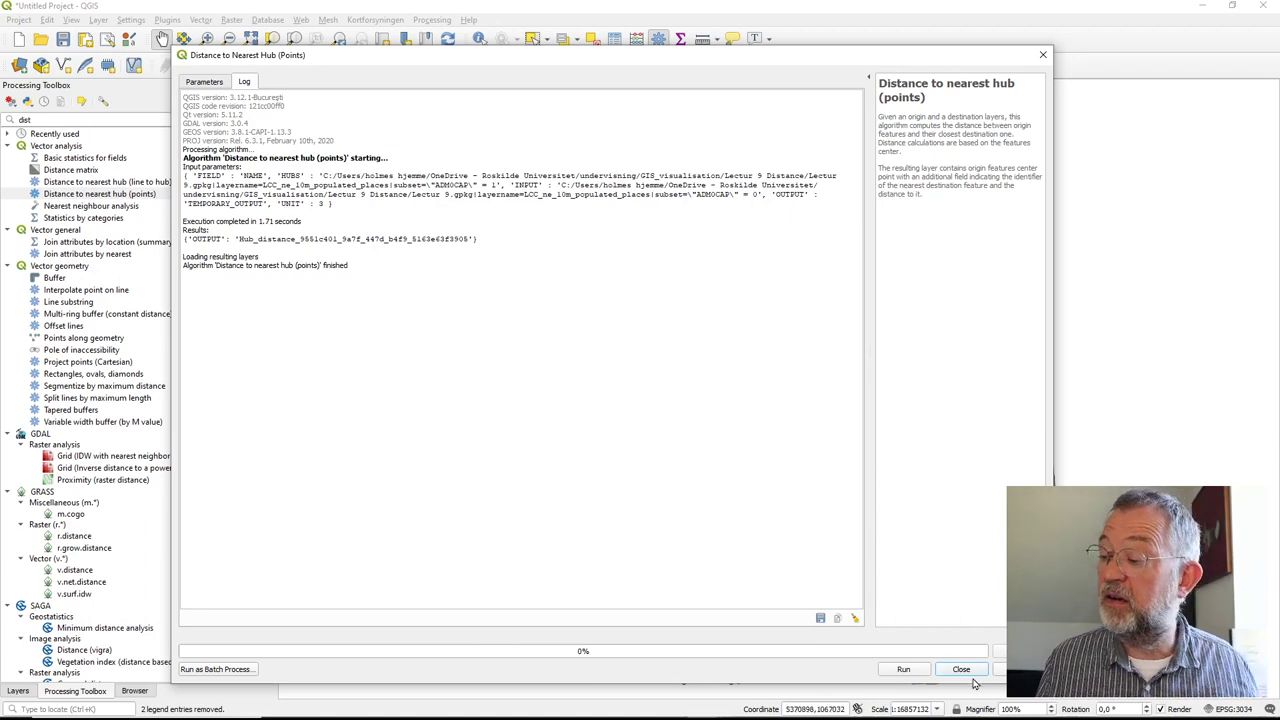
left_click(961, 670)
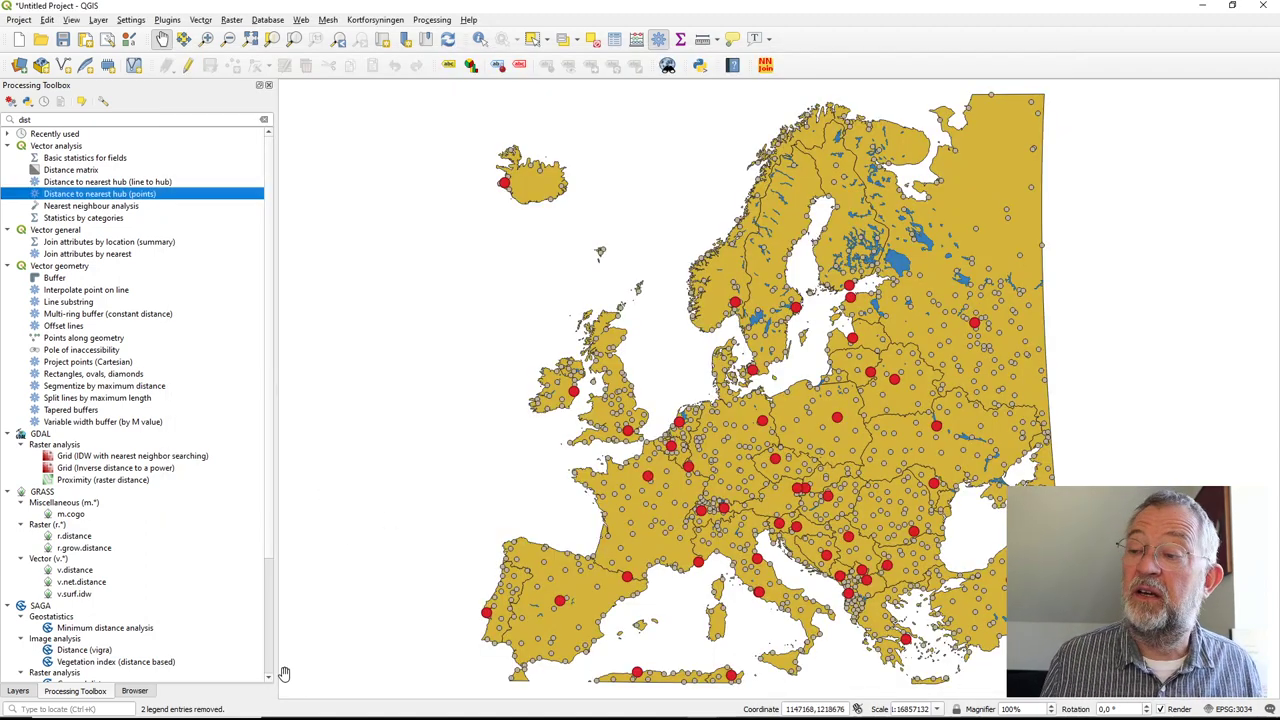
Move the Hub distance layer above Capital and switch its visibility off and on to compare the points.
left_click(17, 691)
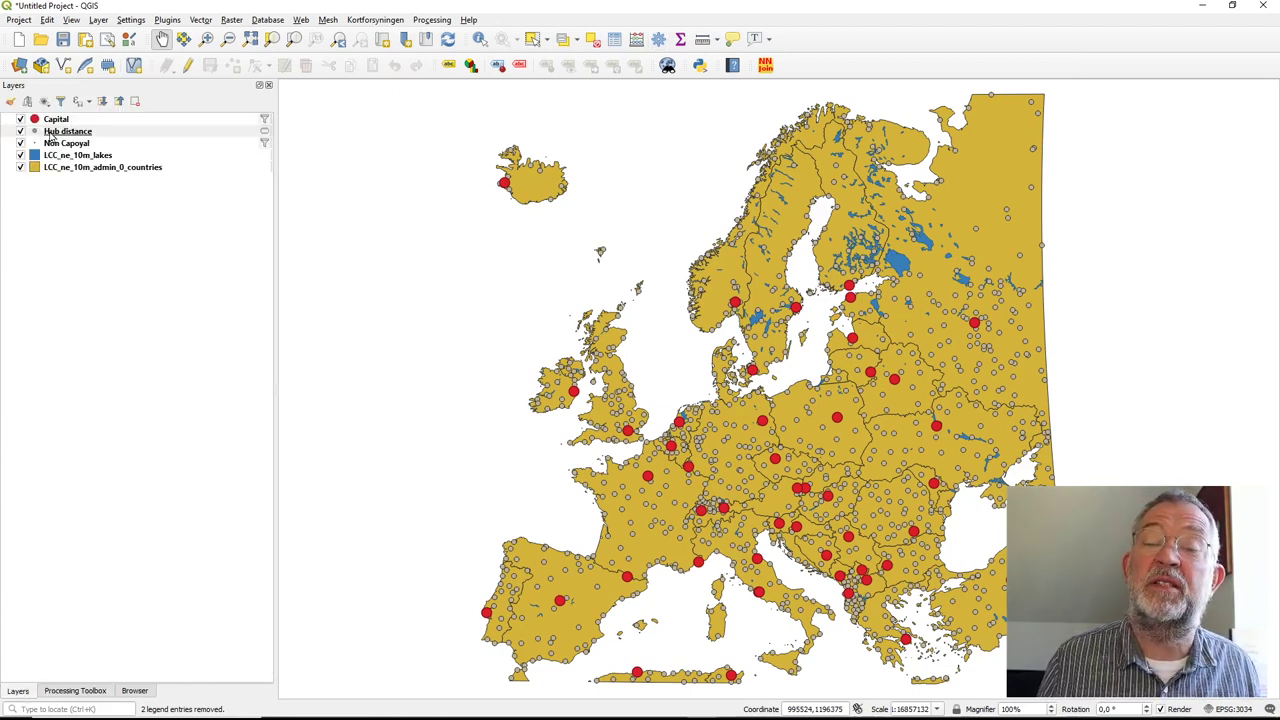
left_click_drag(52, 133, 57, 119)
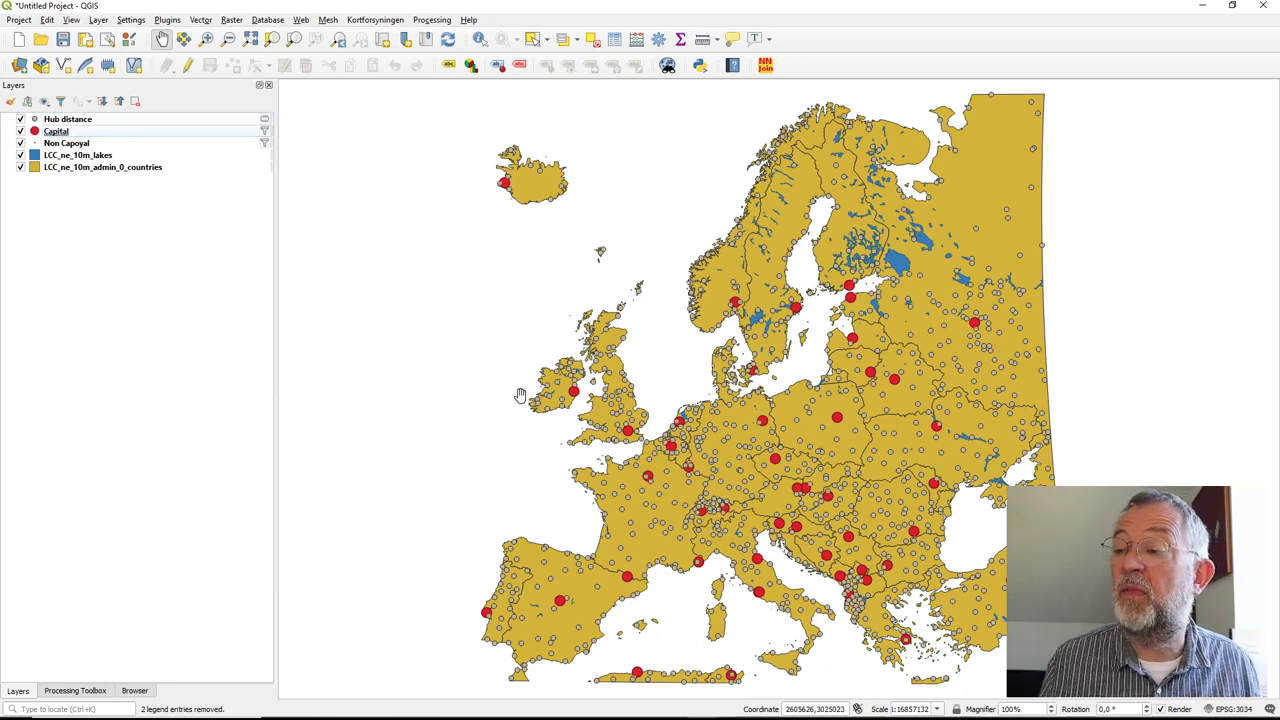
scroll(749, 369, "up", 2)
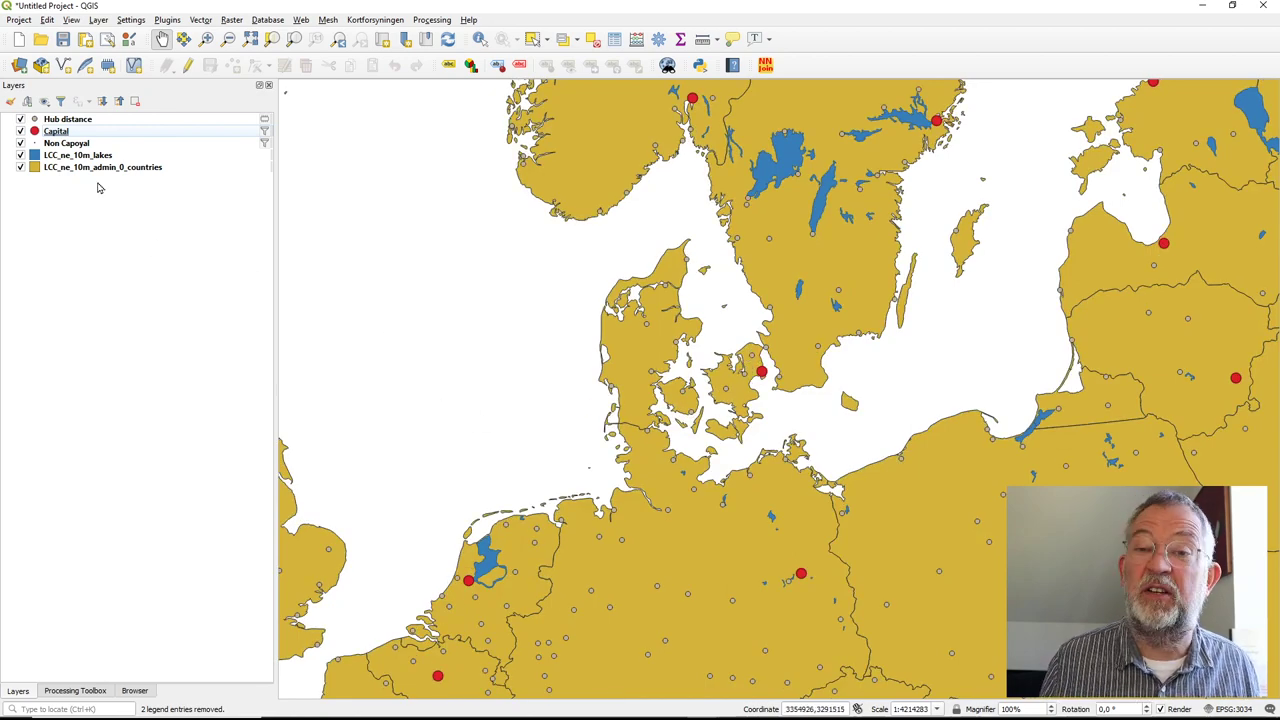
left_click(21, 120)
left_click(21, 120)
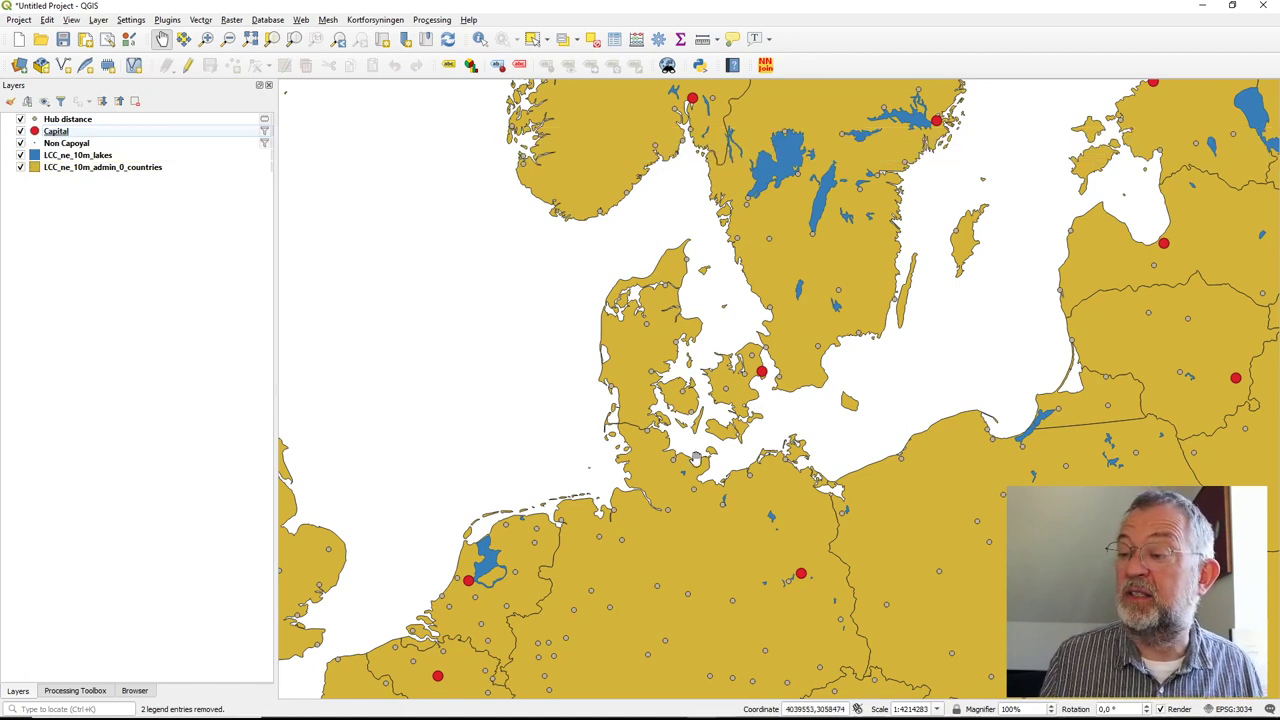
scroll(696, 458, "down", 2)
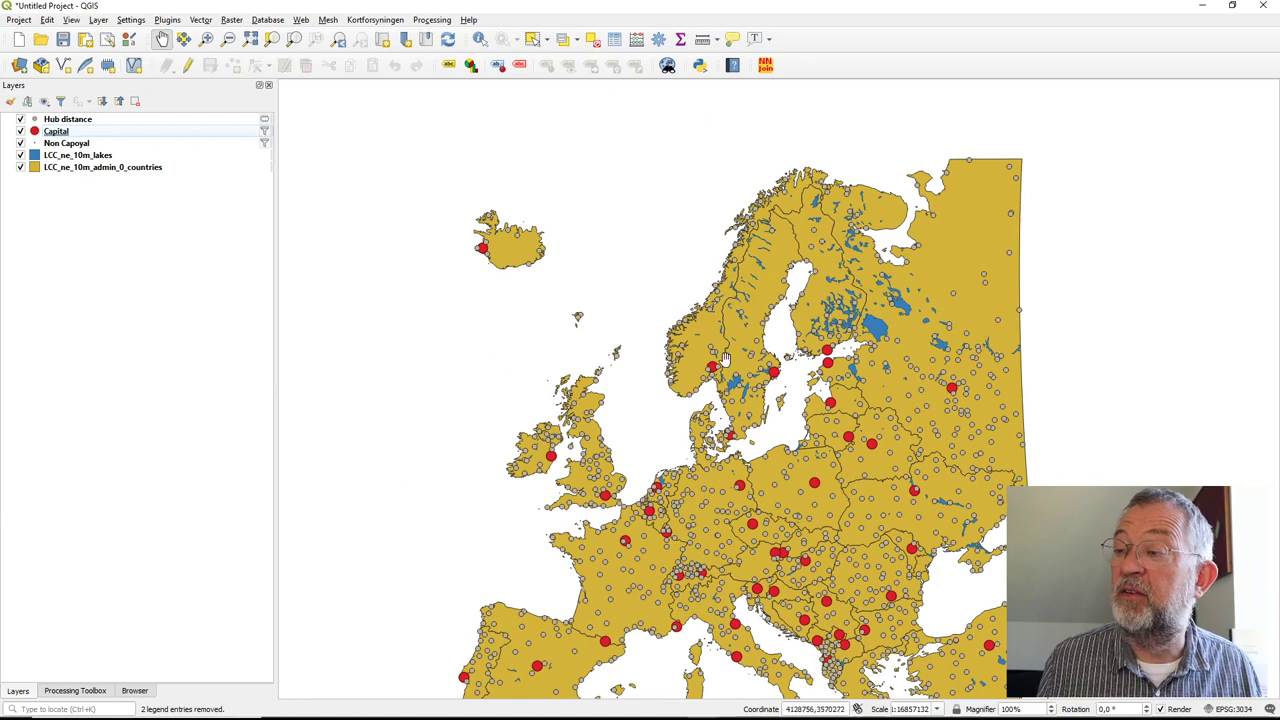
Identify the Hamburg point on the map and read through its Hub distance attributes.
left_click(479, 39)
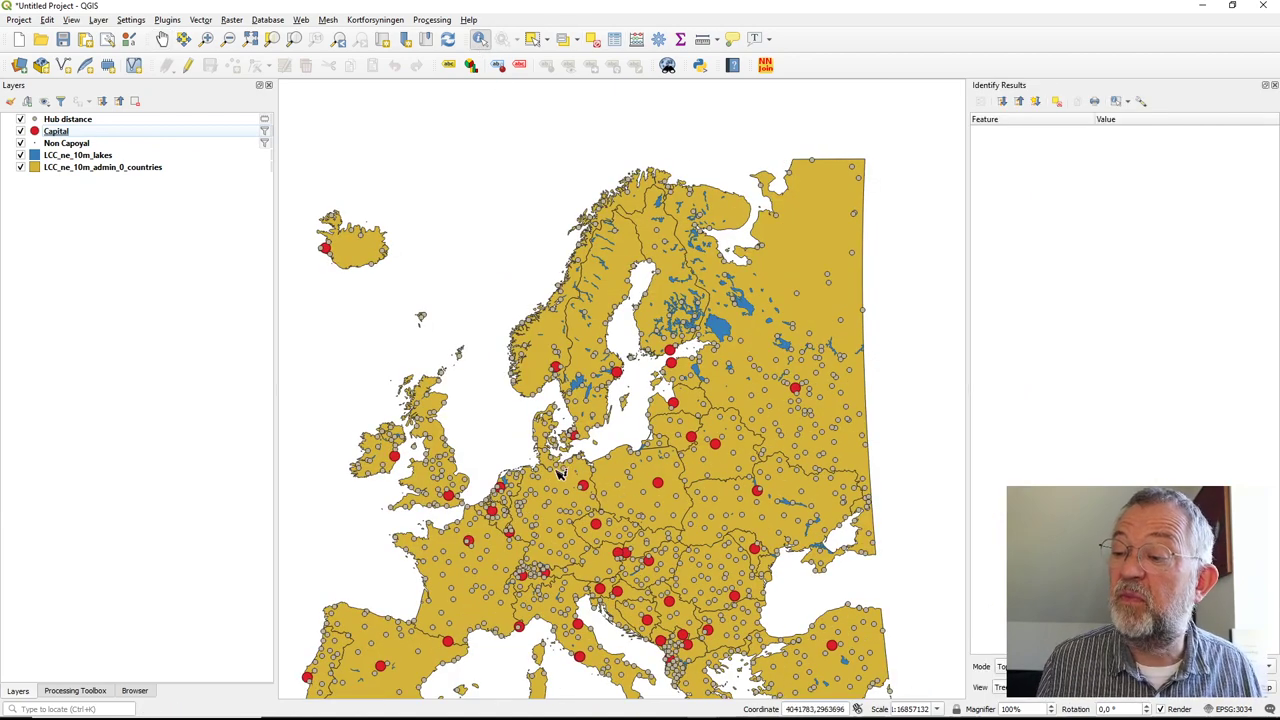
left_click(558, 476)
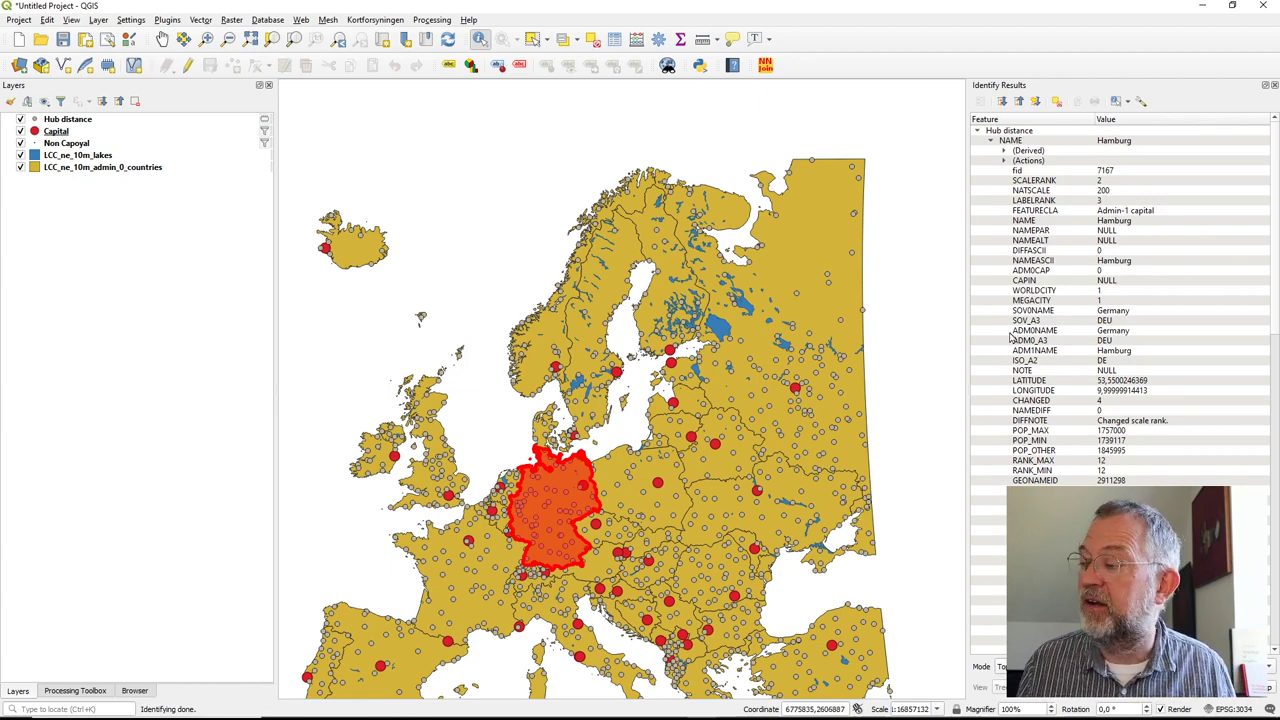
scroll(1013, 338, "down", 20)
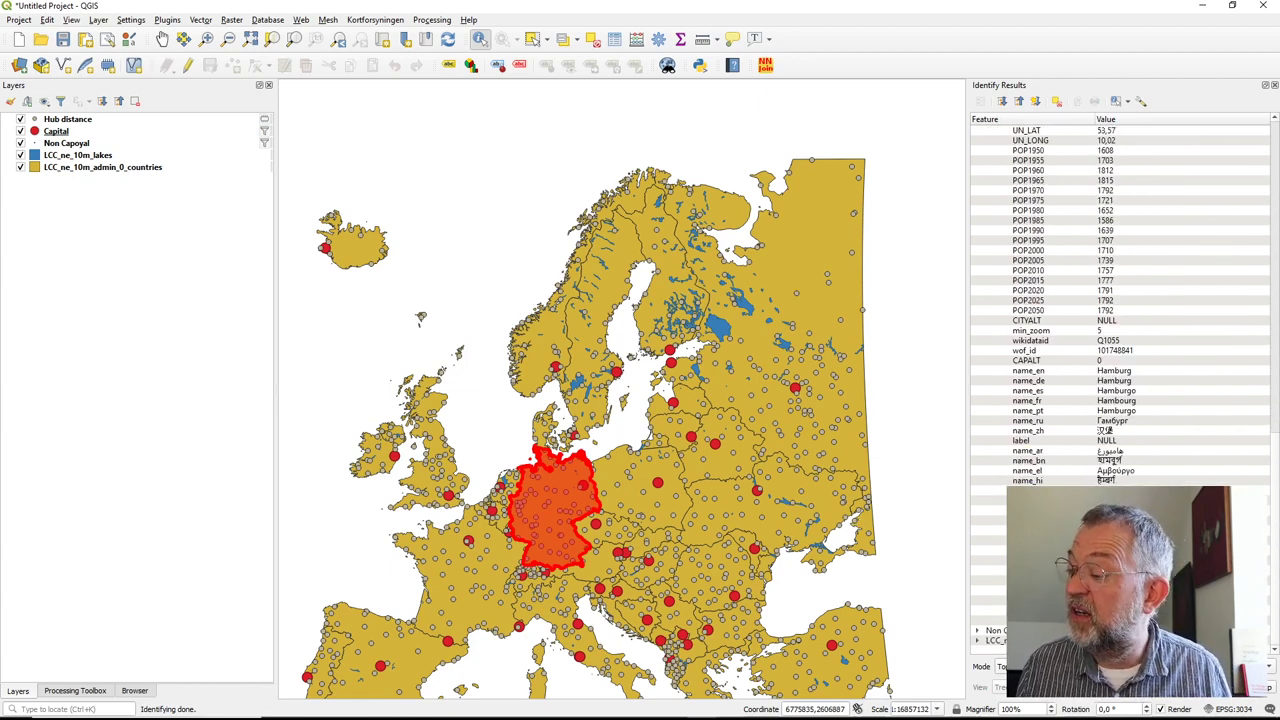
scroll(1038, 200, "up", 20)
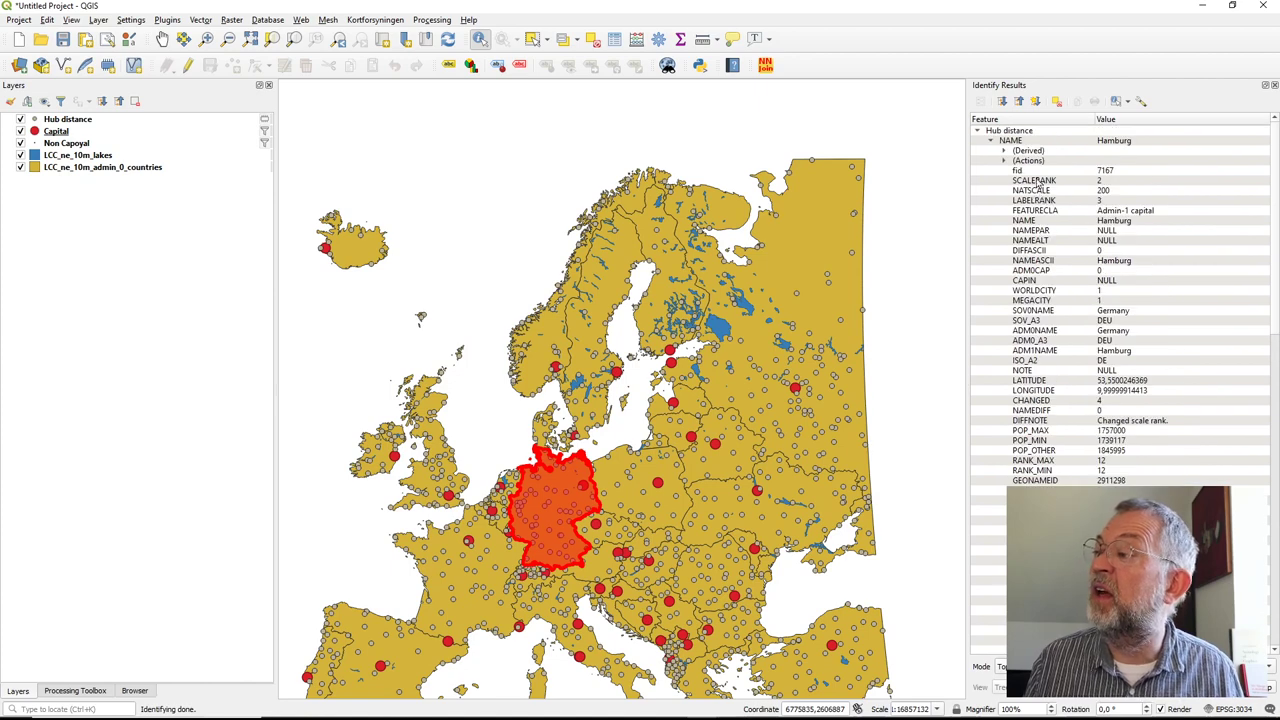
scroll(1120, 300, "down", 15)
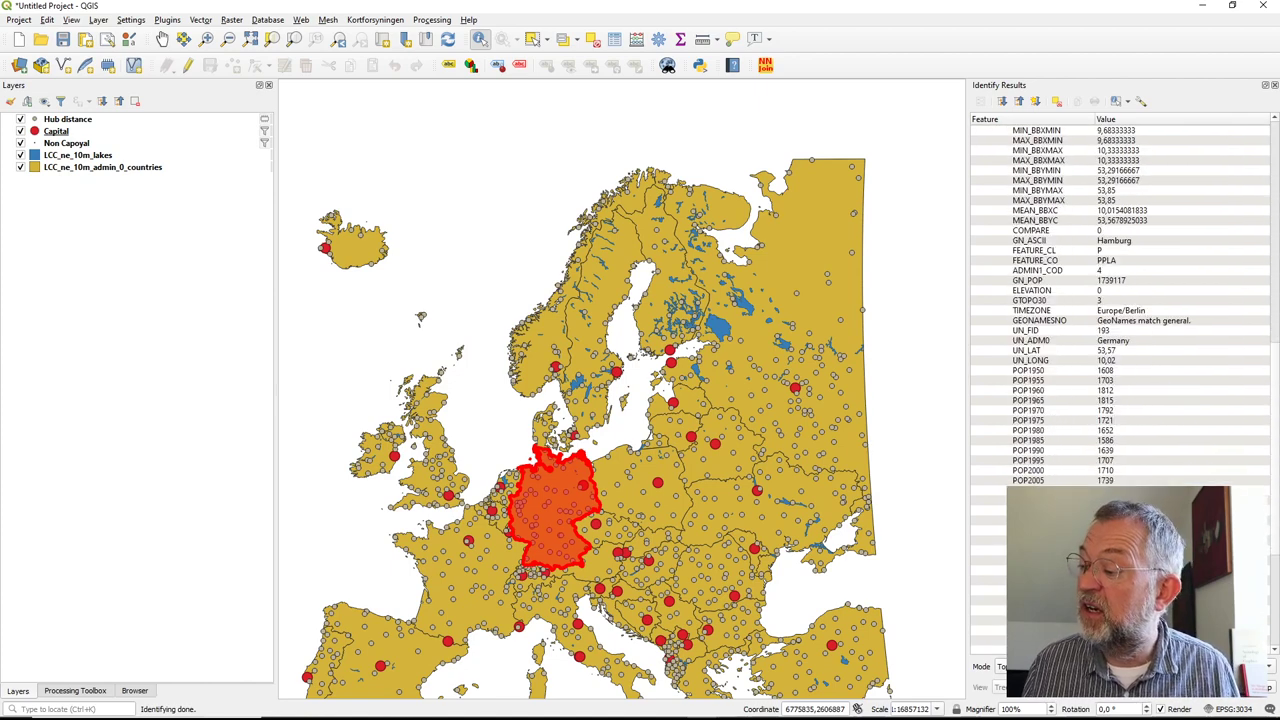
scroll(1120, 300, "down", 7)
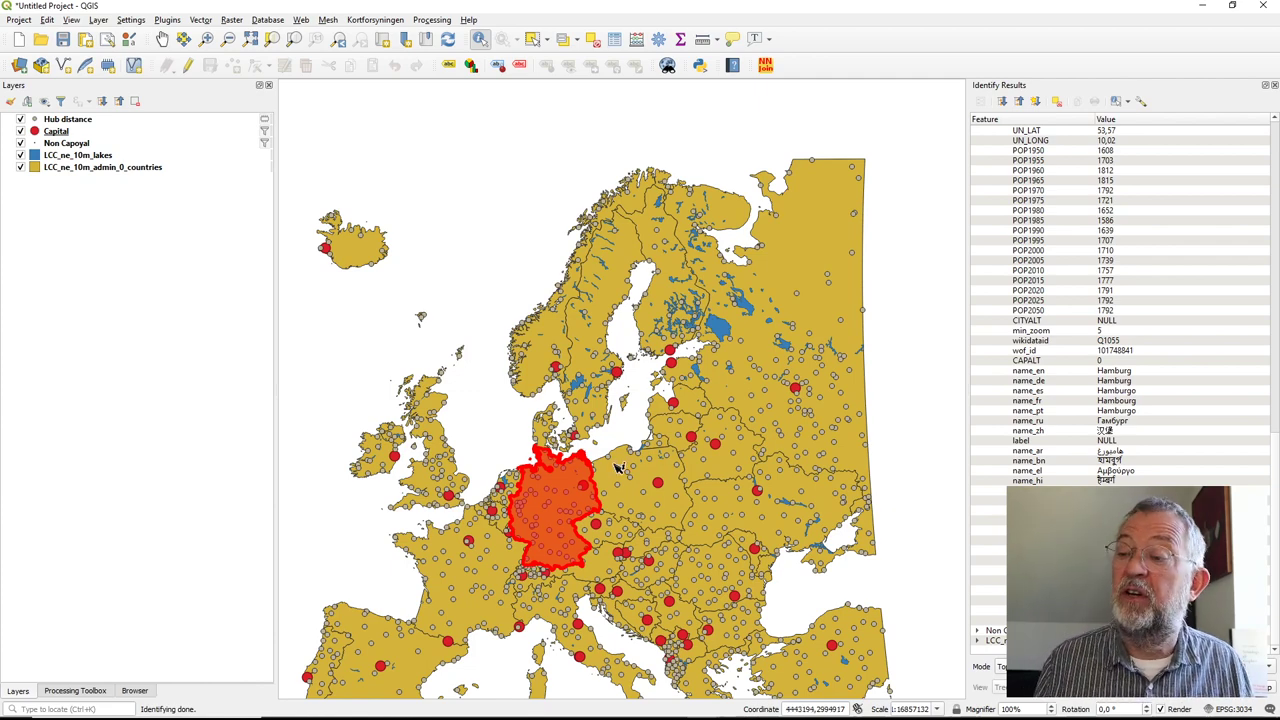
Identify the Malmö point in southern Sweden to check its nearest capital, and clear the identify results.
scroll(590, 435, "up", 2)
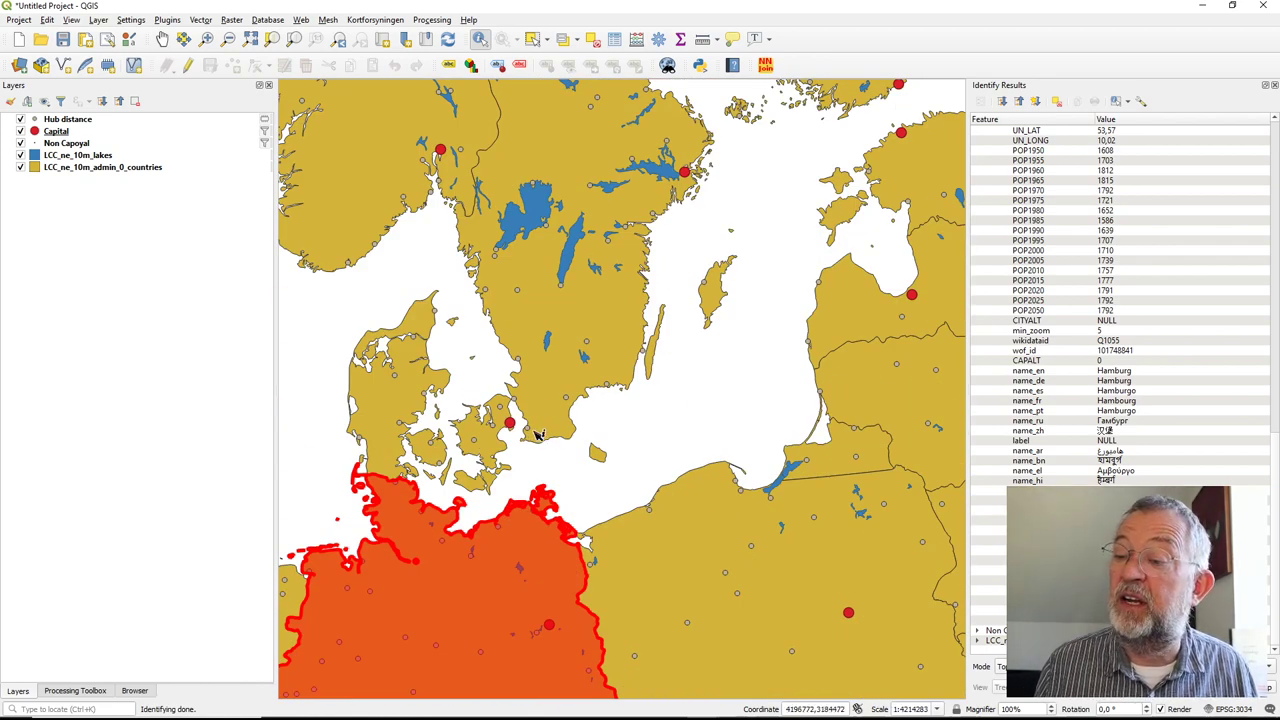
left_click(537, 435)
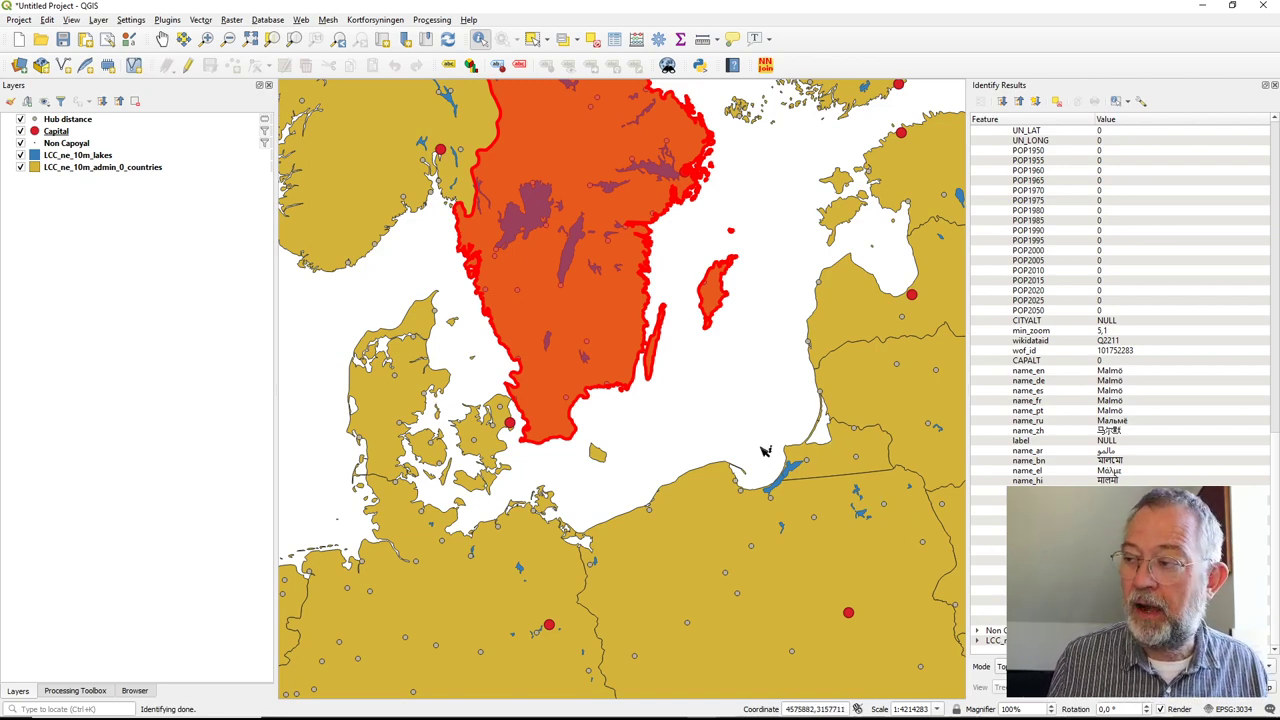
scroll(767, 451, "down", 1)
scroll(715, 434, "down", 1)
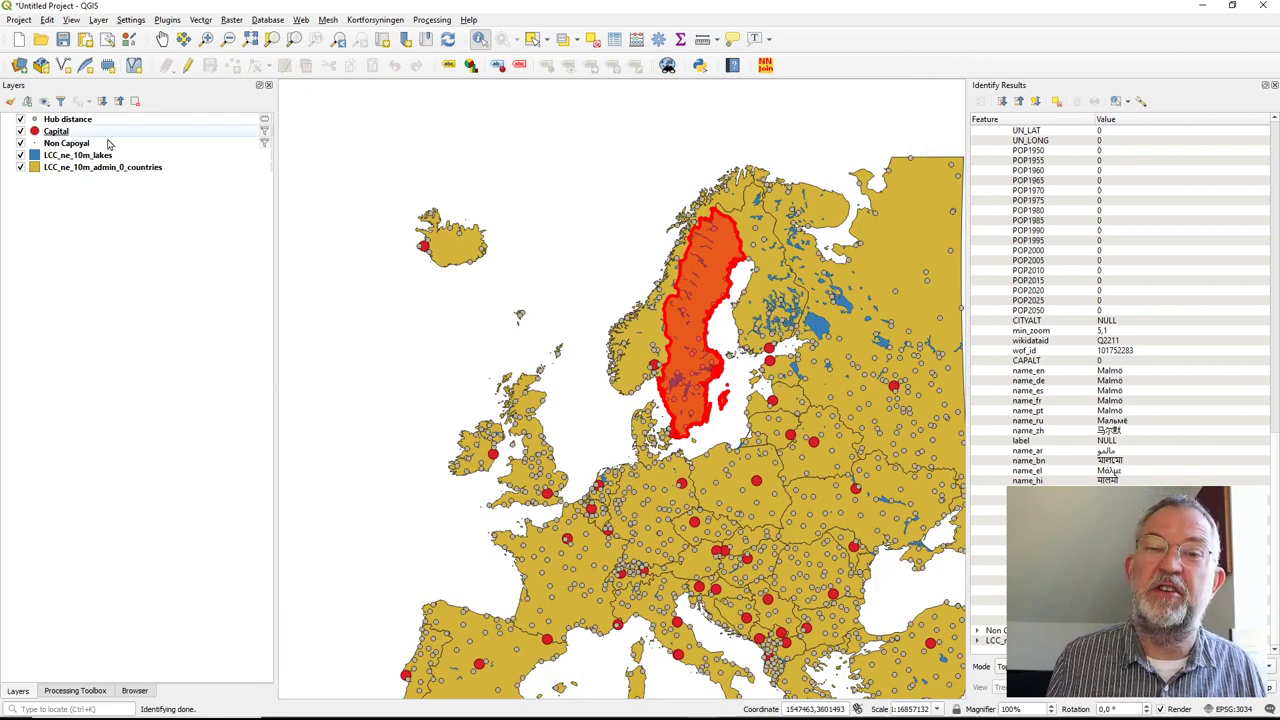
left_click(485, 149)
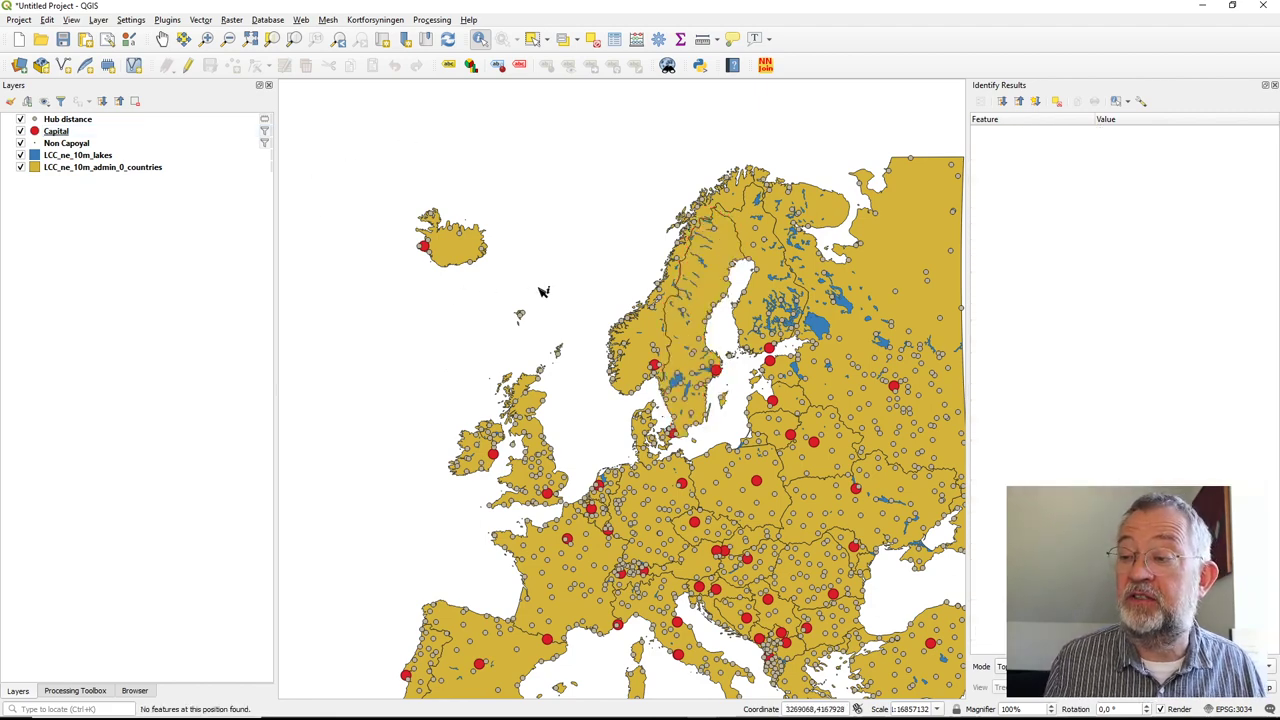
scroll(540, 288, "up", 1)
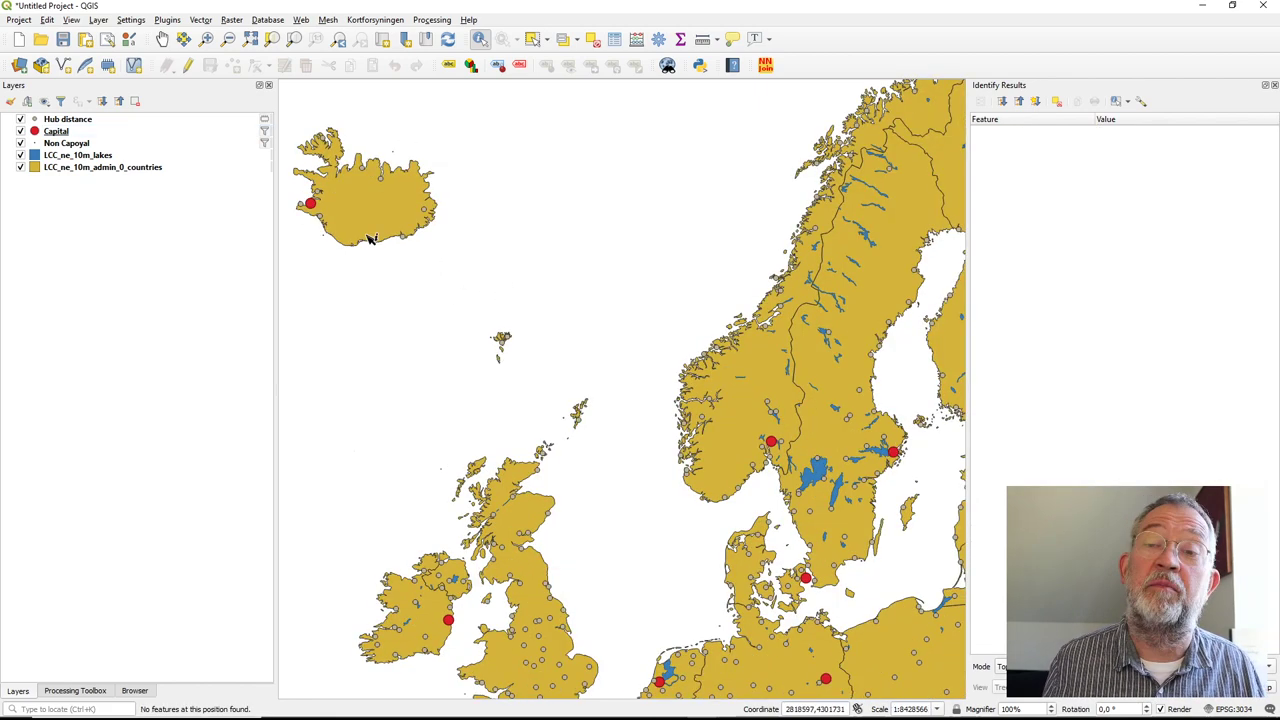
Open the Hub distance layer's symbology settings and switch its renderer from single symbol to Categorized.
left_click(70, 119)
right_click(88, 119)
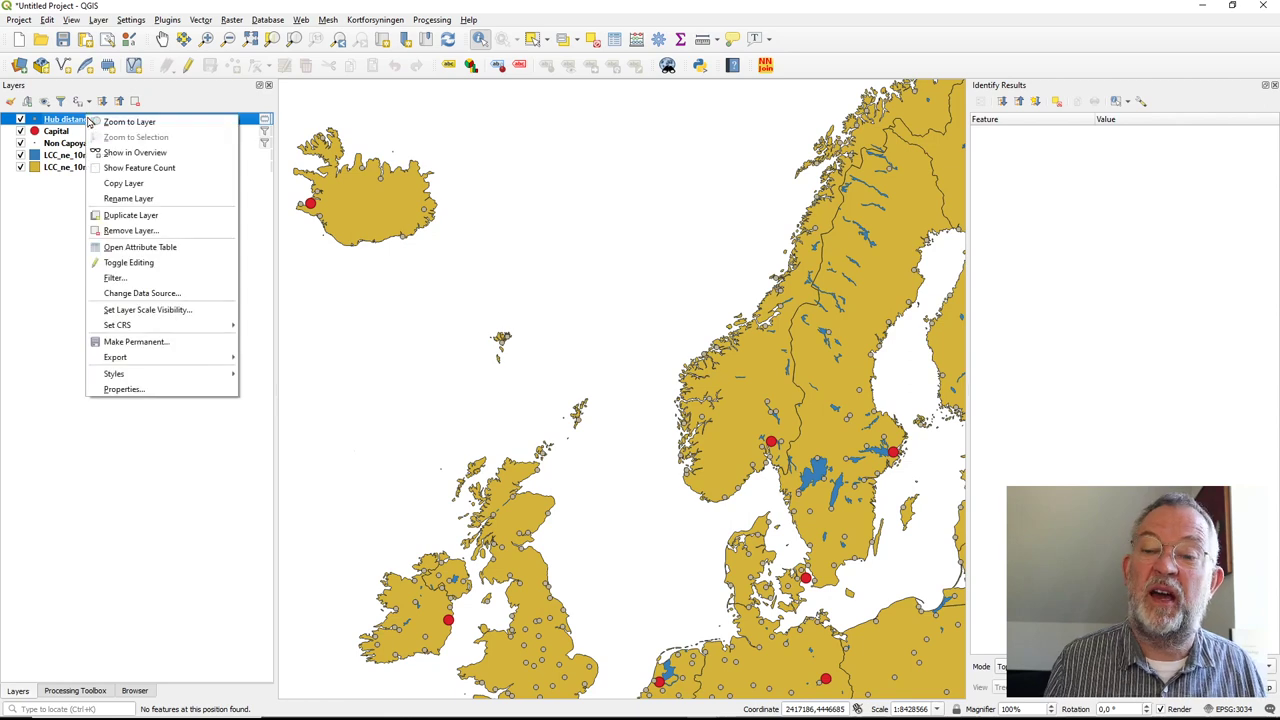
left_click(183, 390)
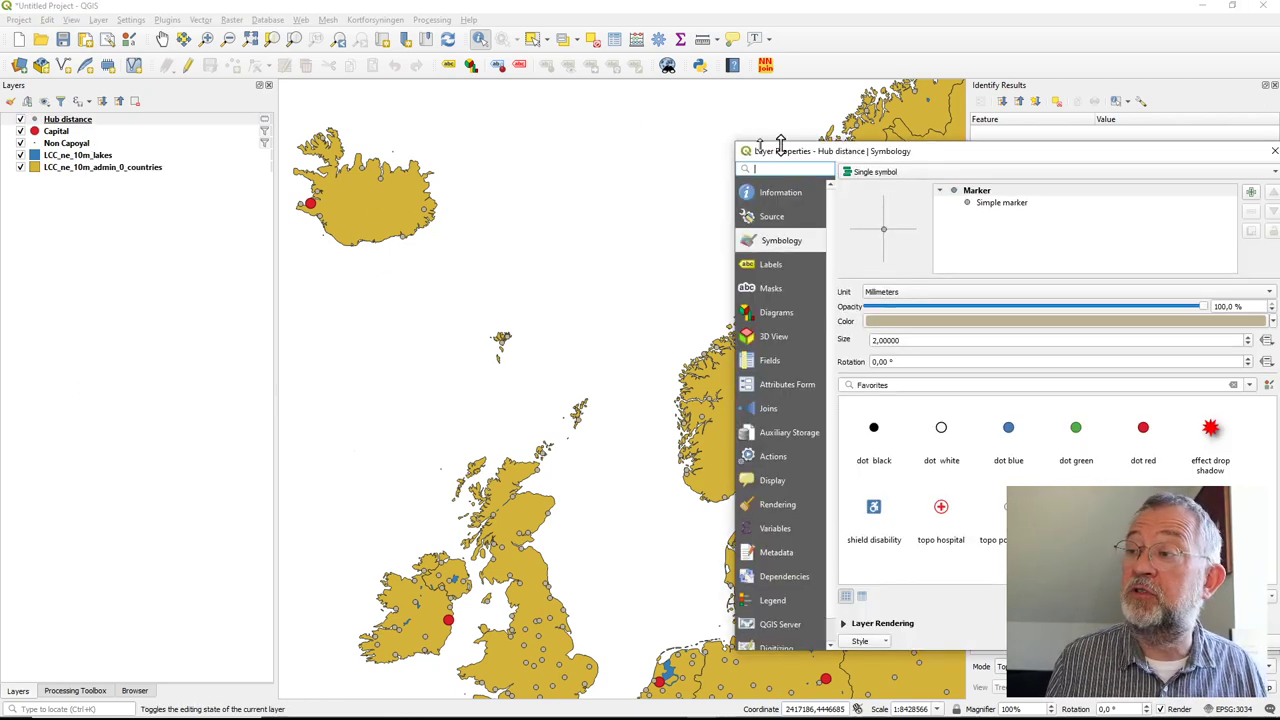
left_click_drag(937, 145, 441, 108)
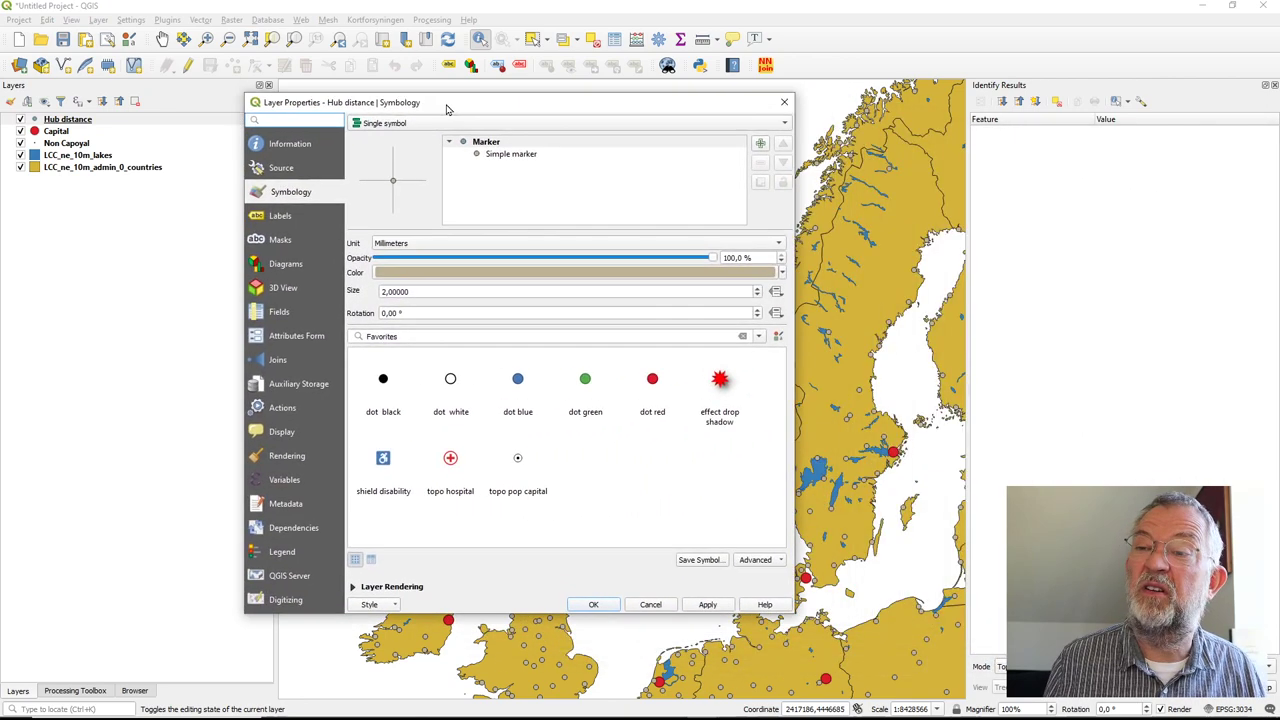
left_click(472, 128)
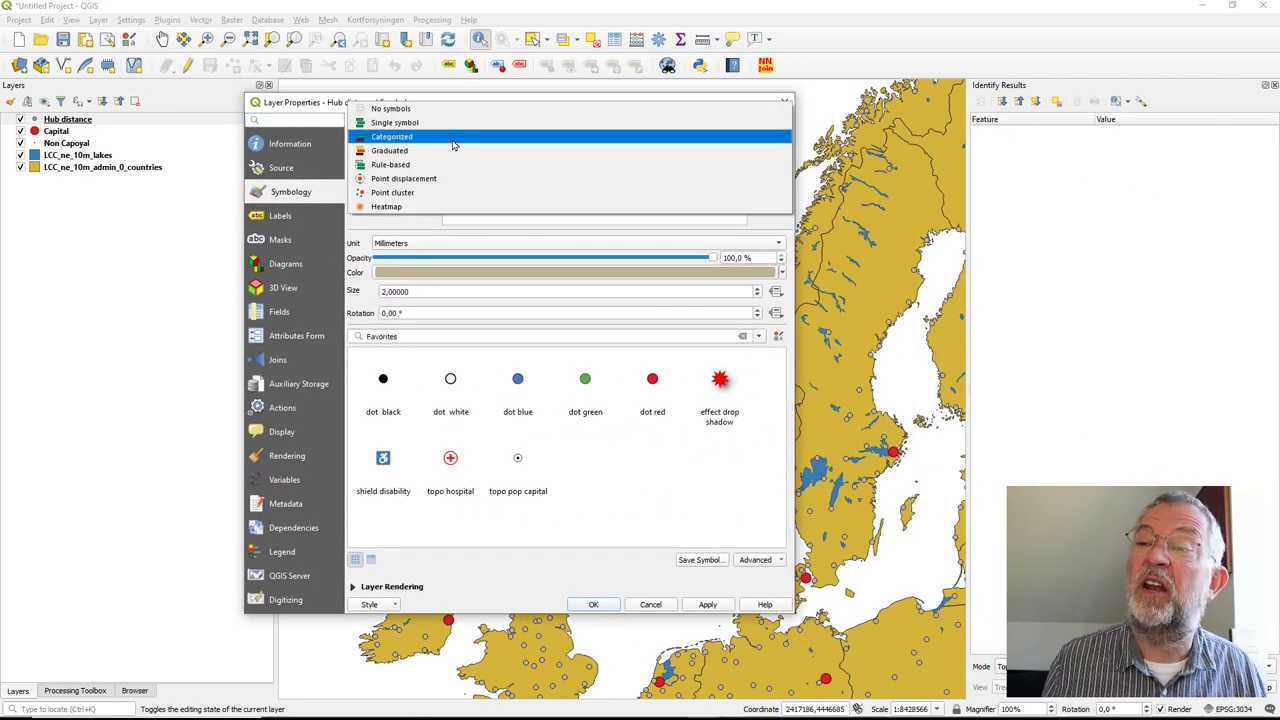
left_click(452, 137)
Categorize the Hub distance points by the HubName field with random colors, classify all values and apply the style.
left_click(765, 143)
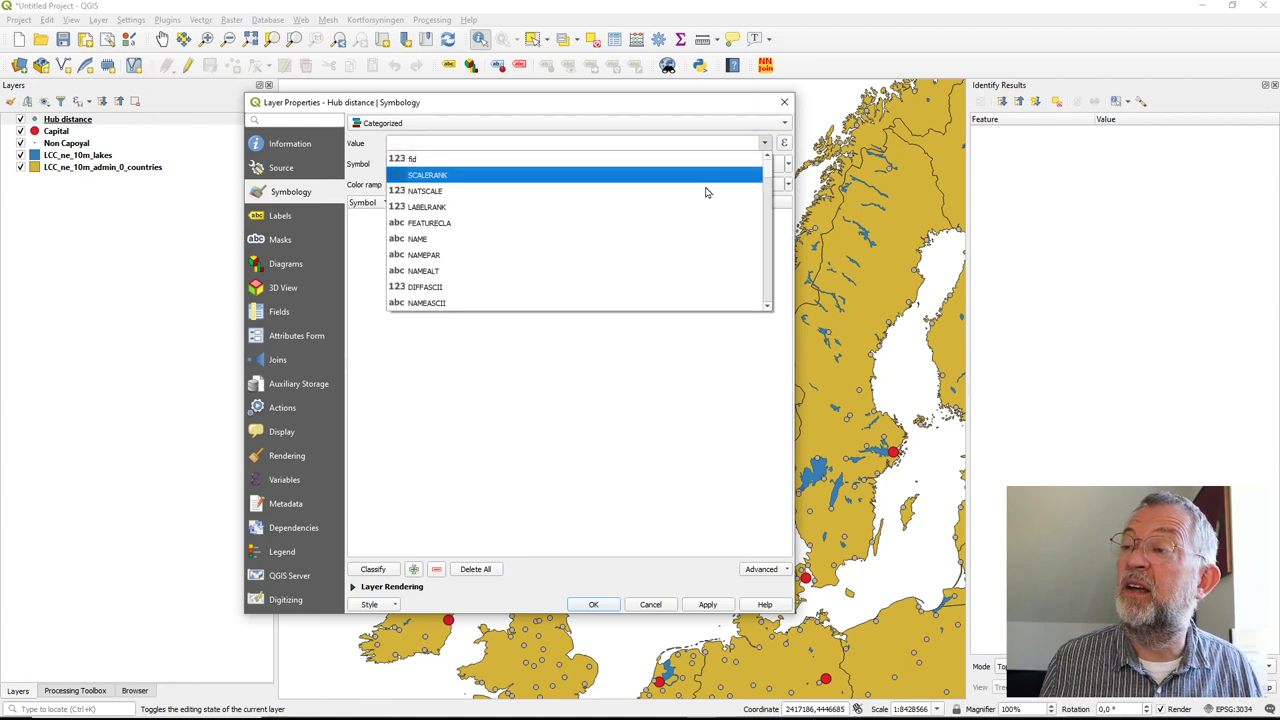
scroll(651, 237, "down", 10)
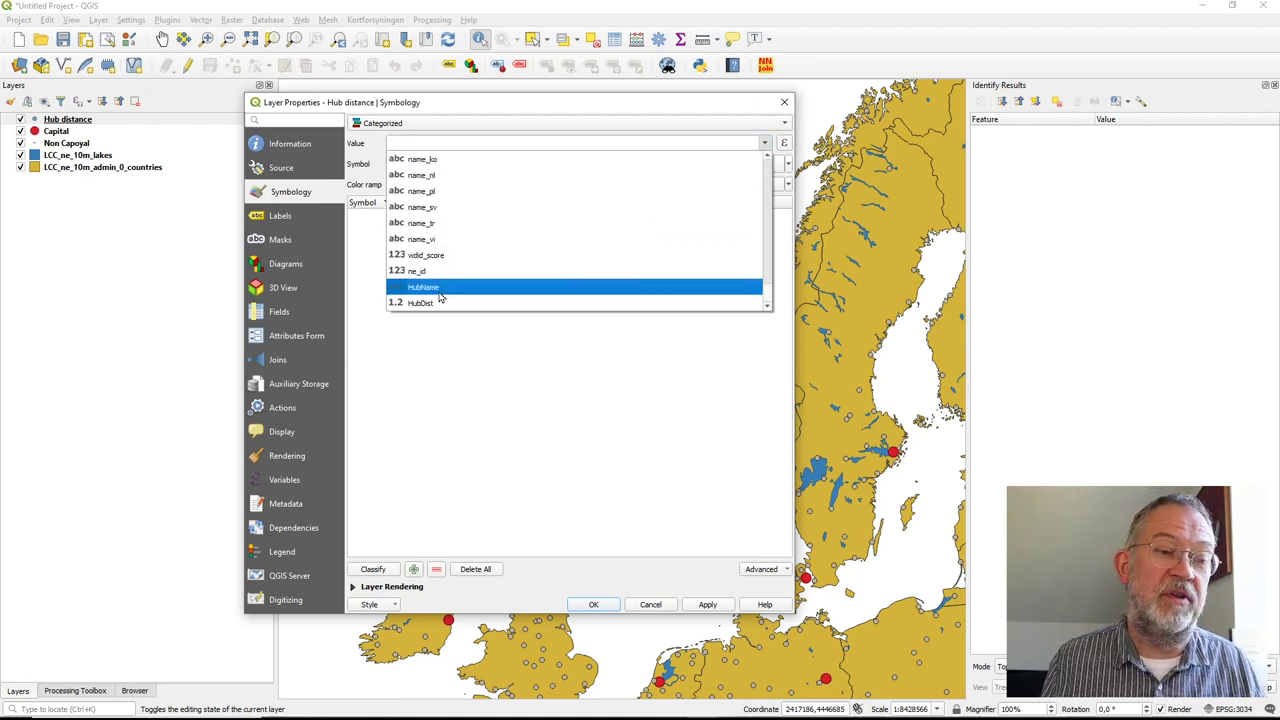
left_click(440, 290)
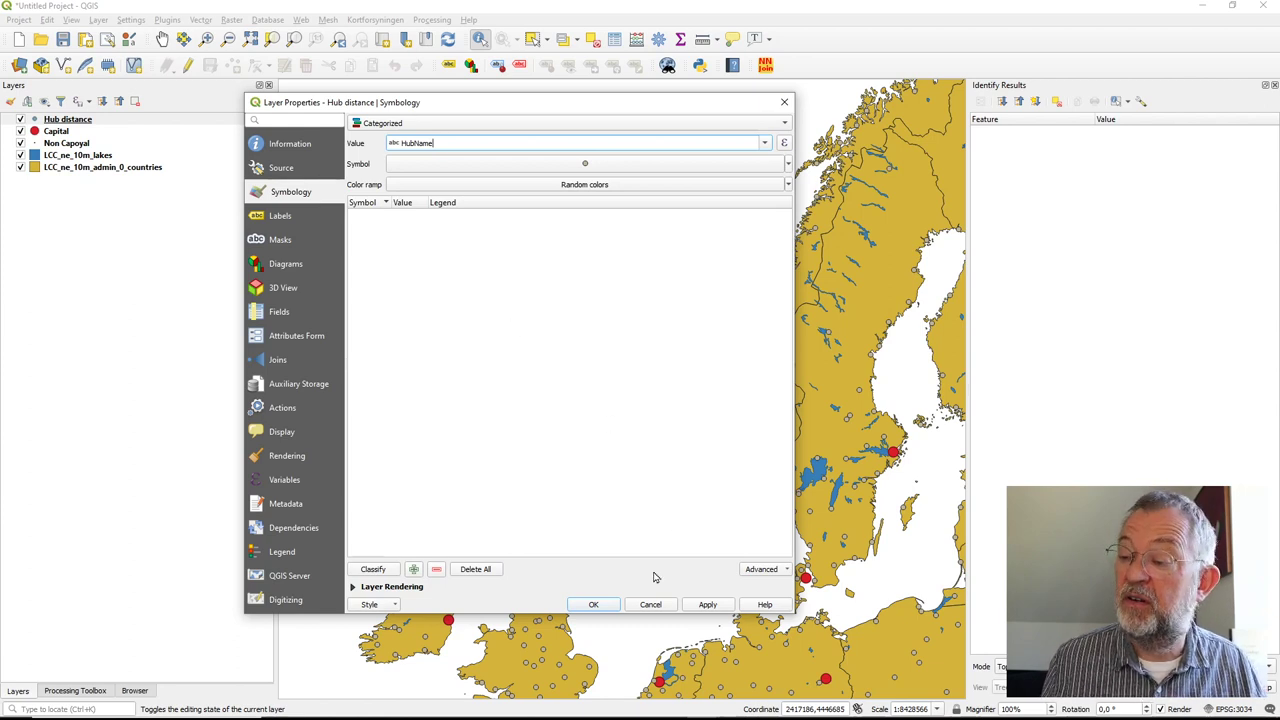
left_click(381, 568)
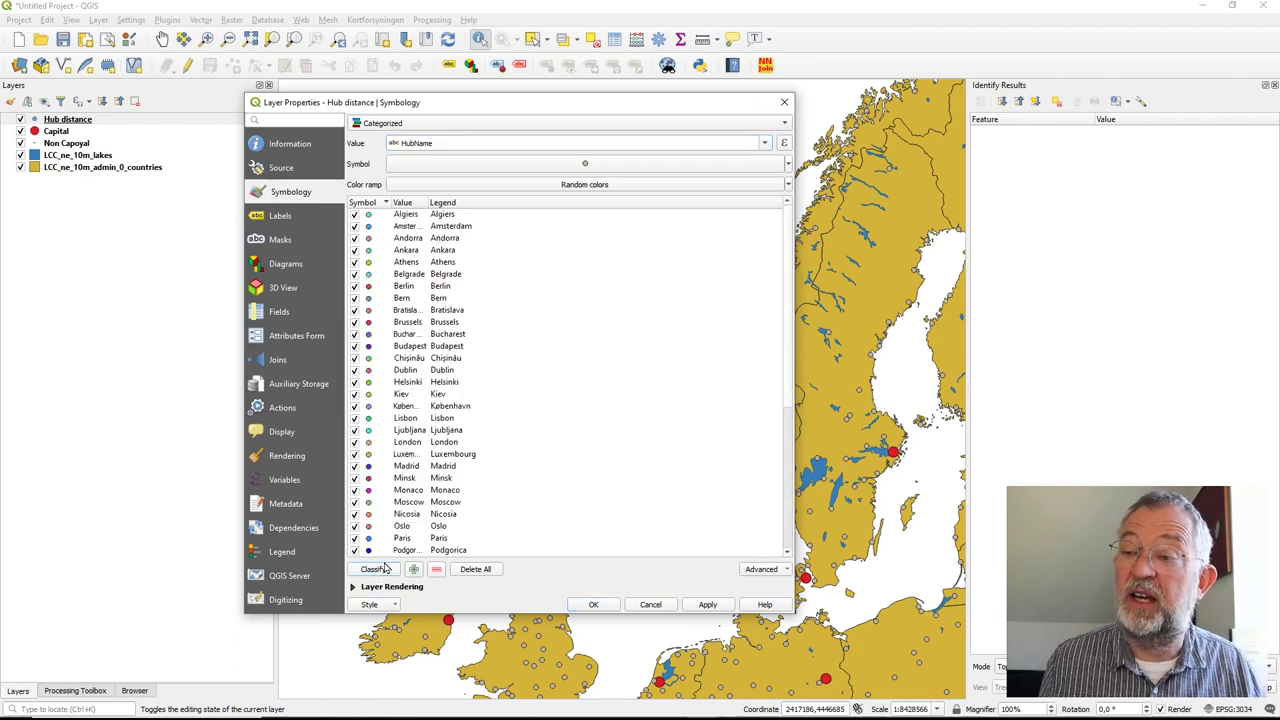
left_click(594, 605)
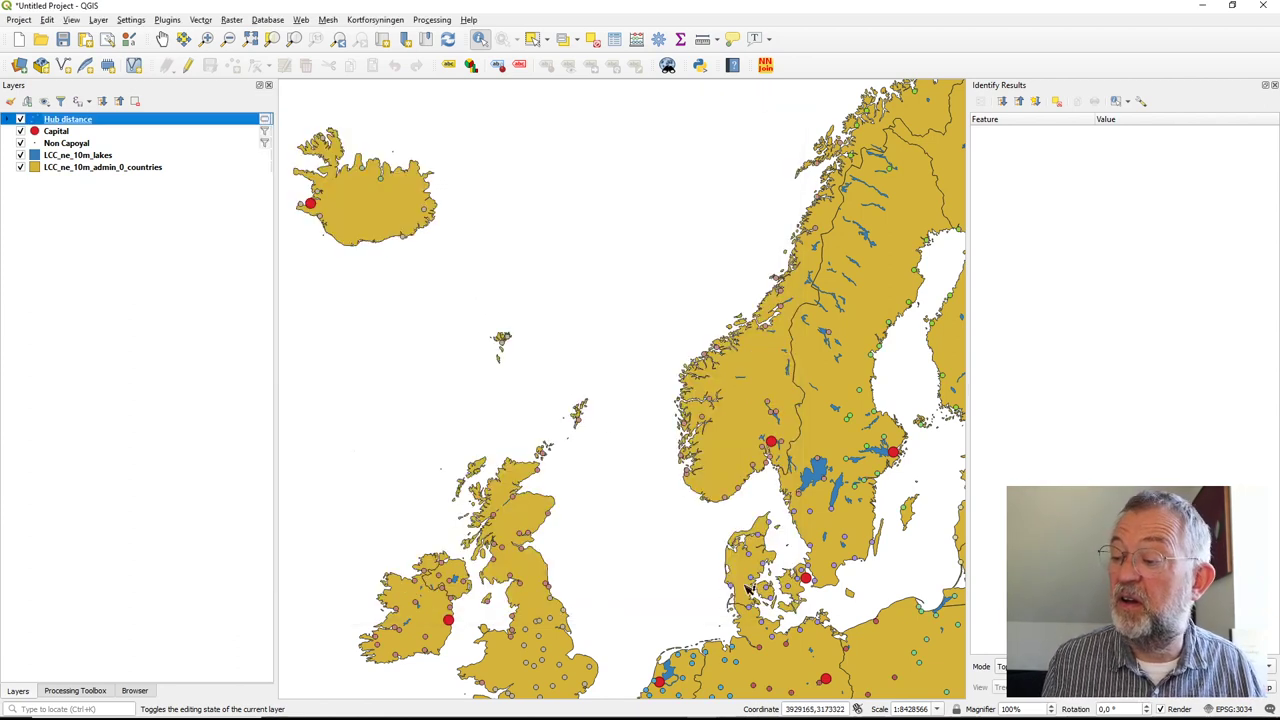
Examine how the colored points group around their nearest capitals across Europe, finishing with a closer look at central Europe.
scroll(838, 612, "down", 2)
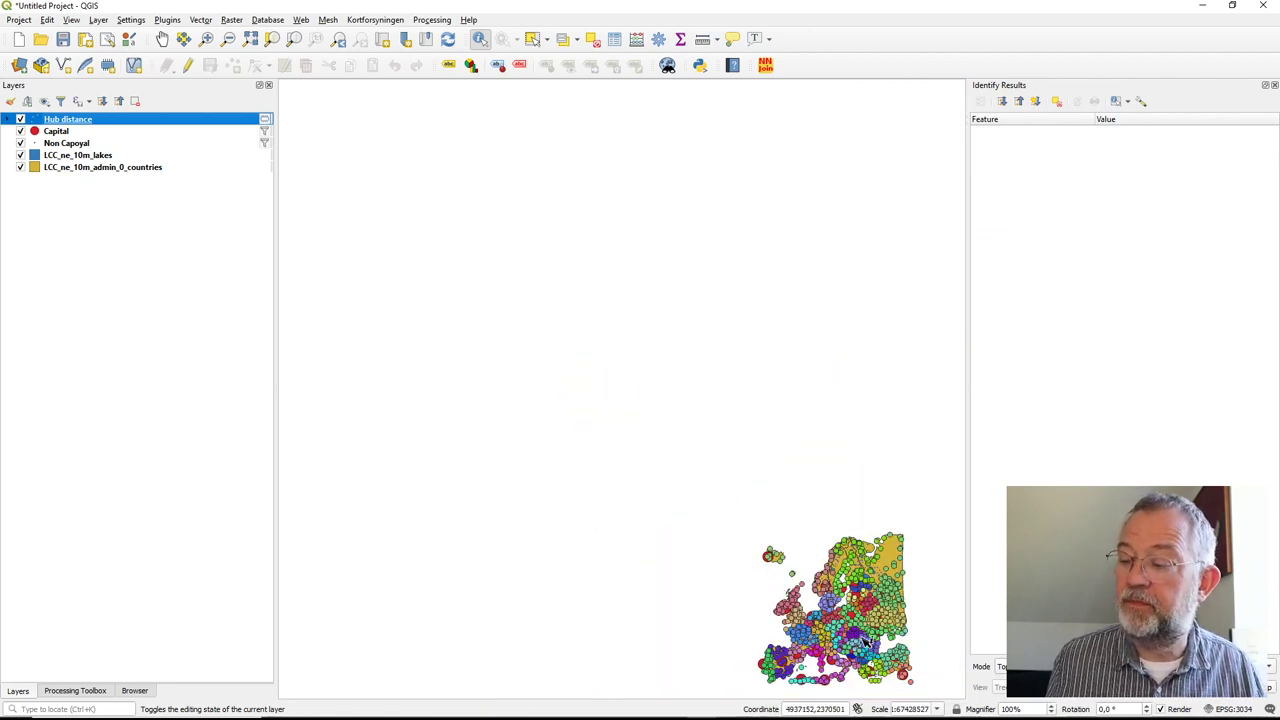
scroll(810, 622, "up", 2)
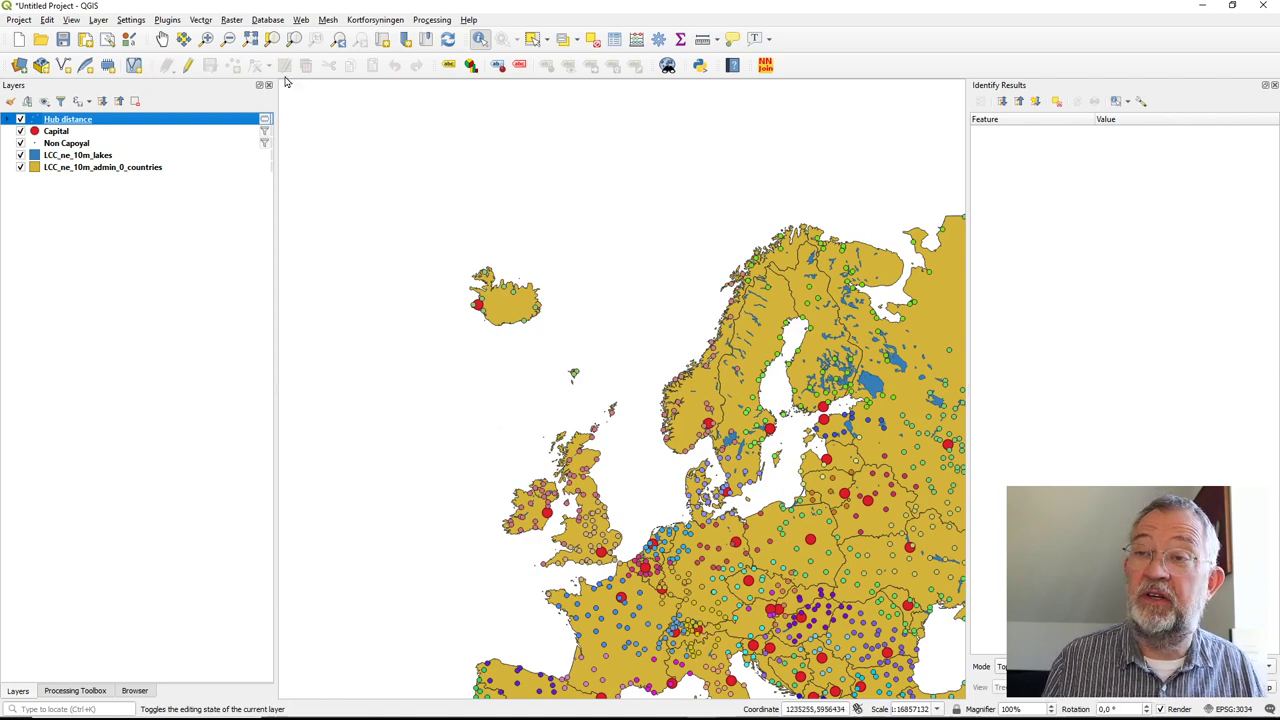
left_click(162, 38)
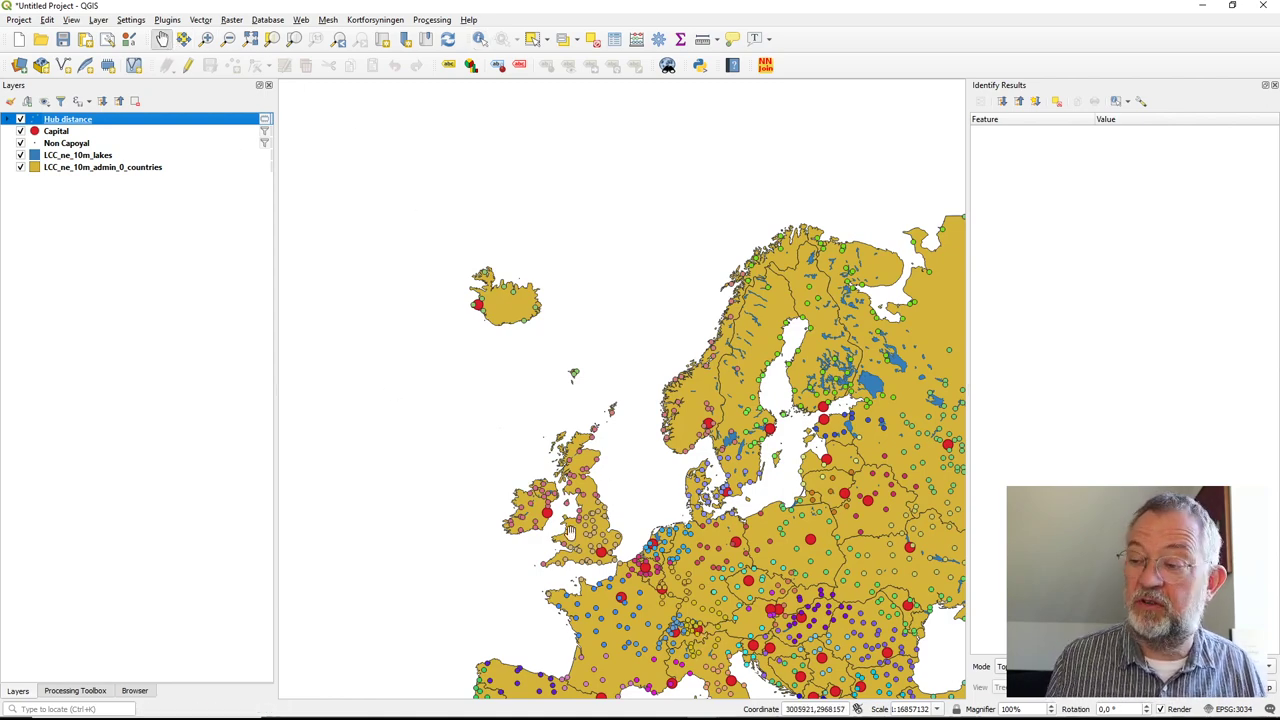
left_click_drag(688, 570, 516, 395)
scroll(516, 395, "up", 1)
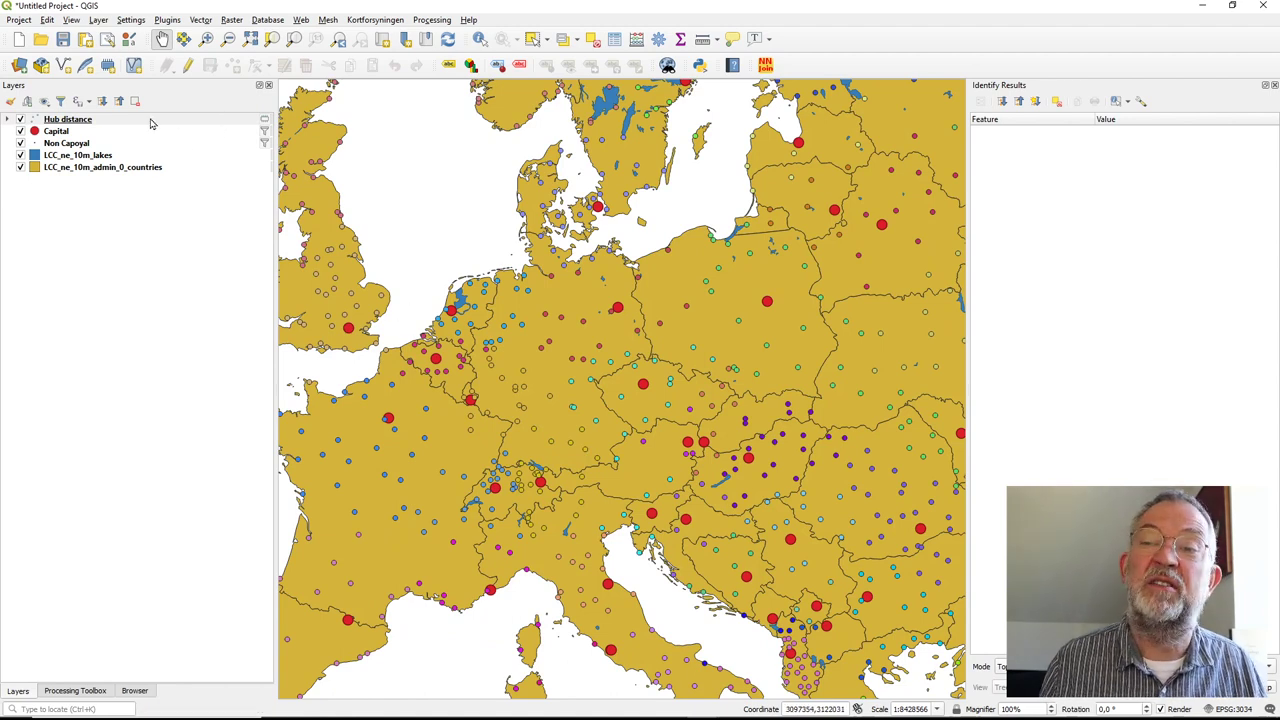
Filter the Hub distance layer with the expression "HubDist" < 200 and hide the Non Capoyal layer.
right_click(107, 123)
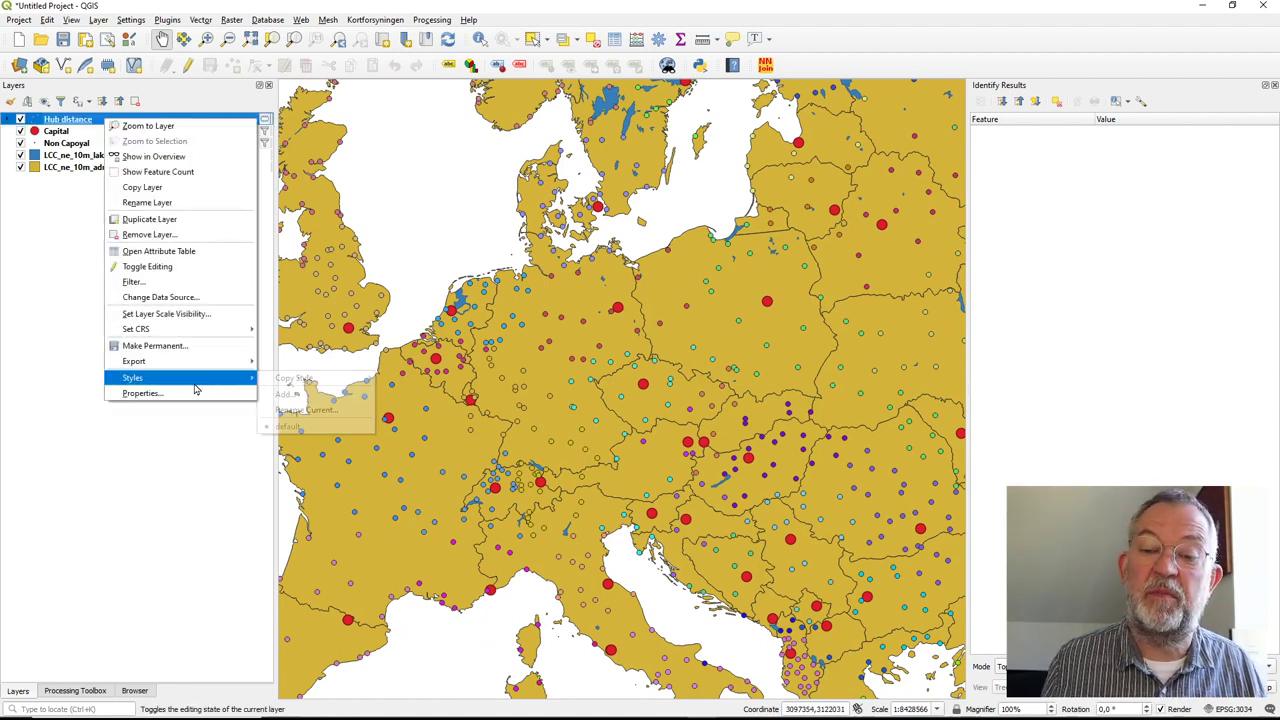
left_click(135, 282)
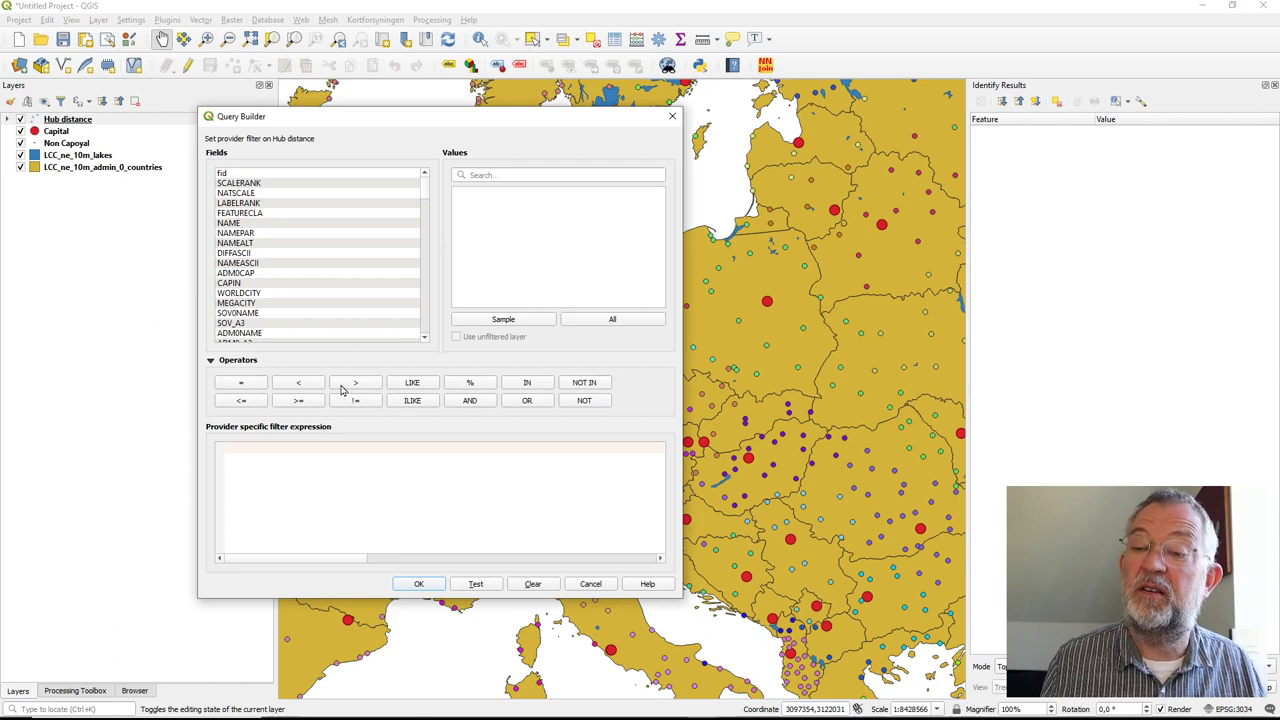
scroll(275, 289, "down", 20)
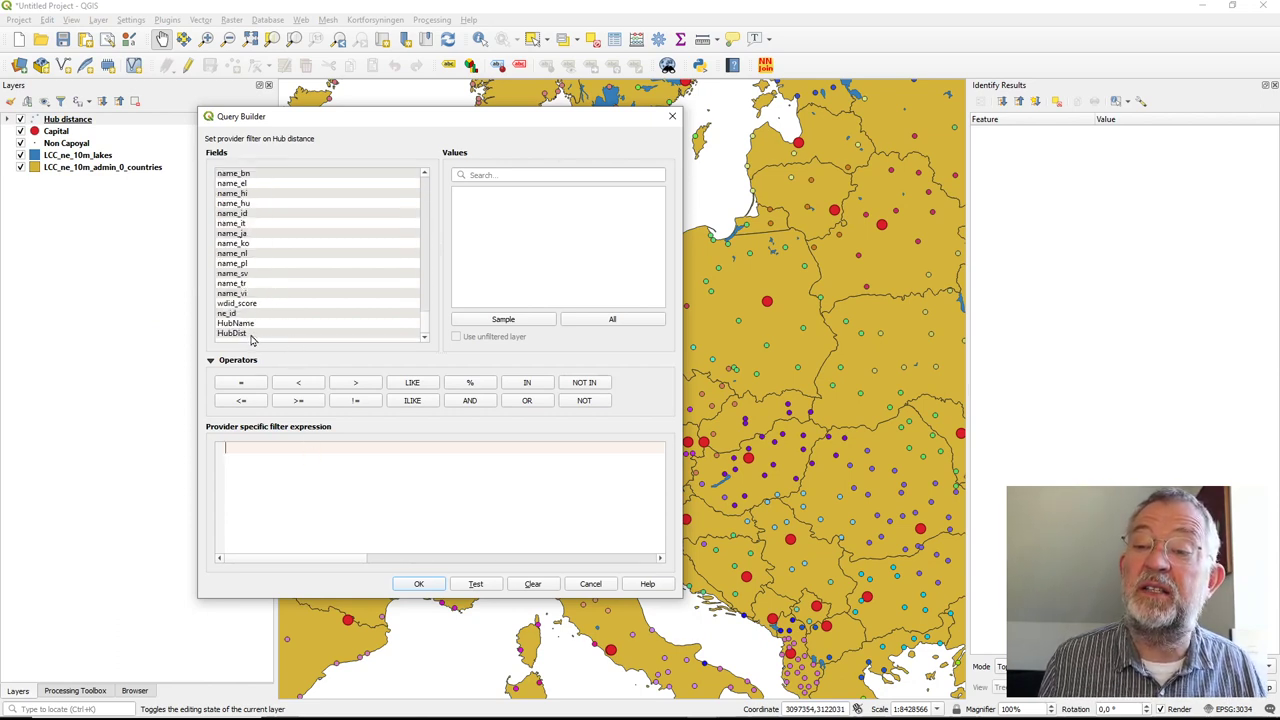
double_click(251, 337)
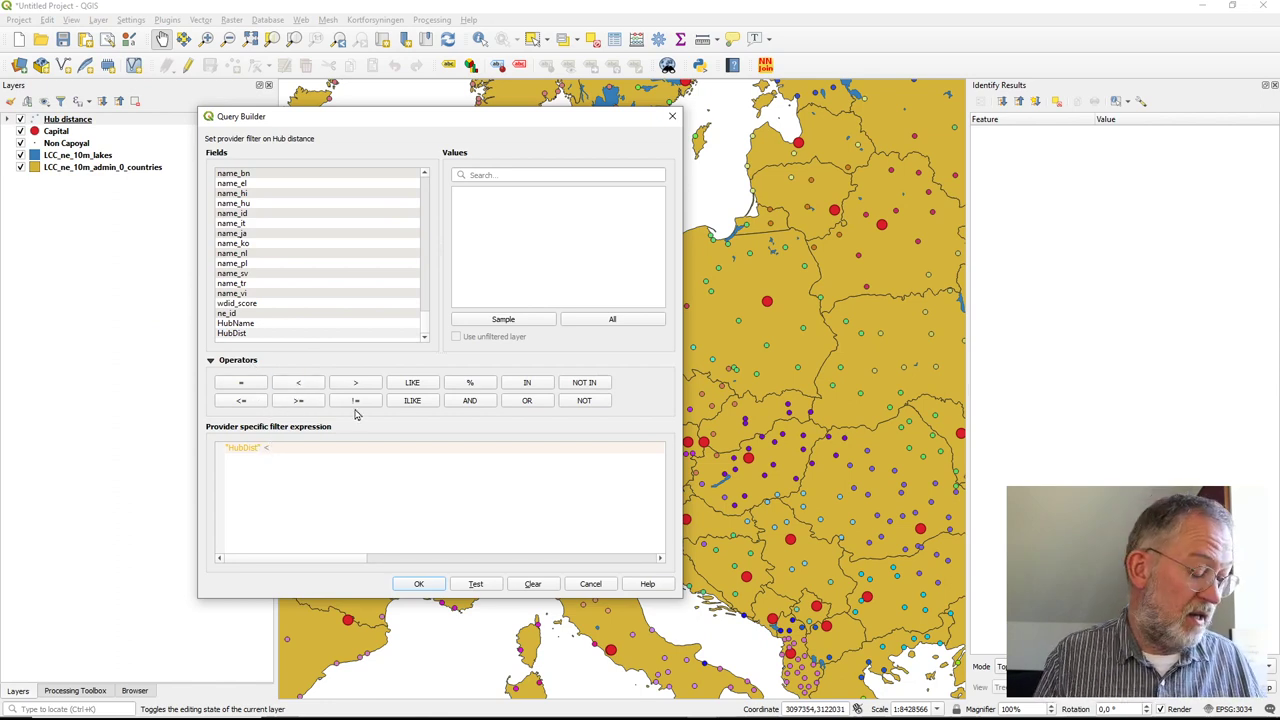
type("200")
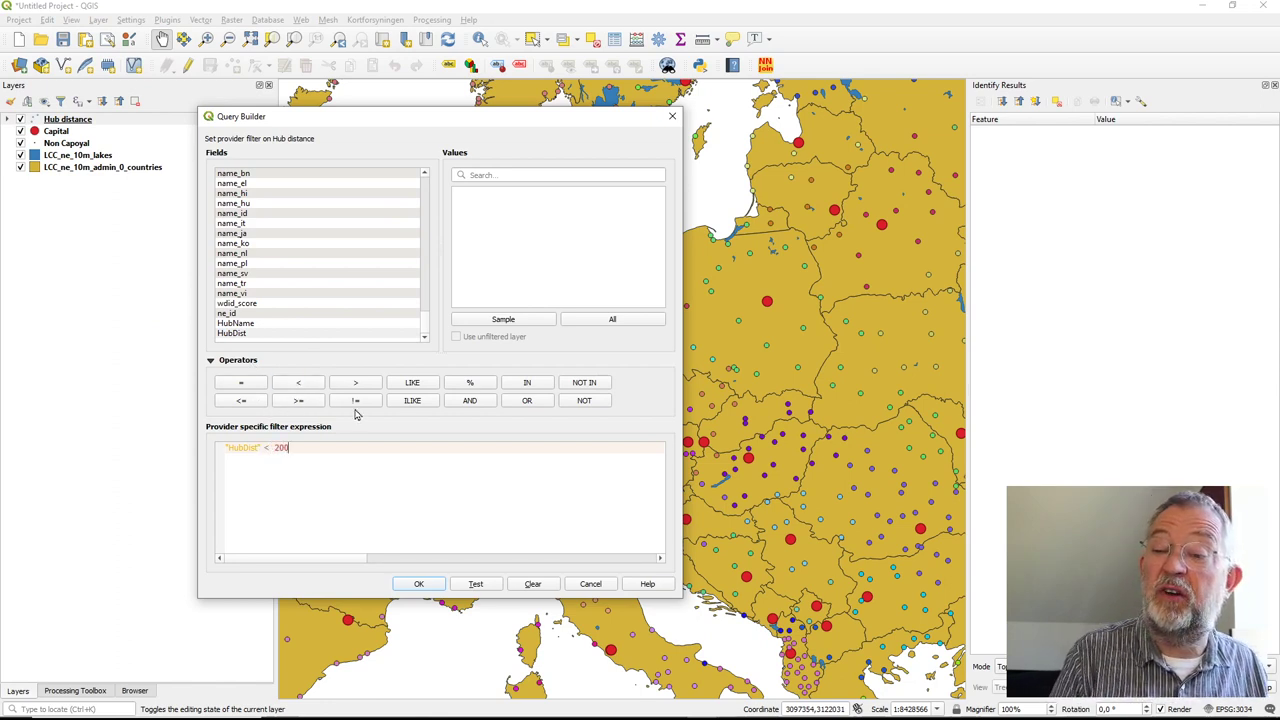
left_click(419, 584)
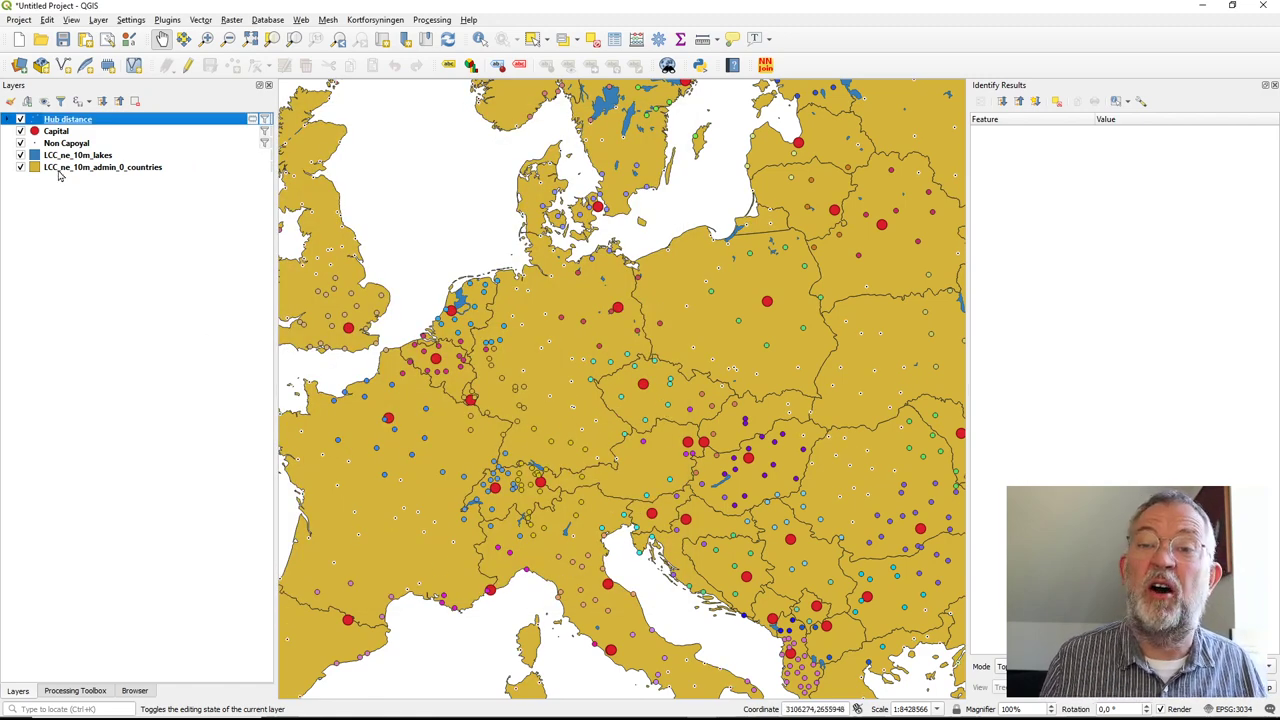
left_click(20, 144)
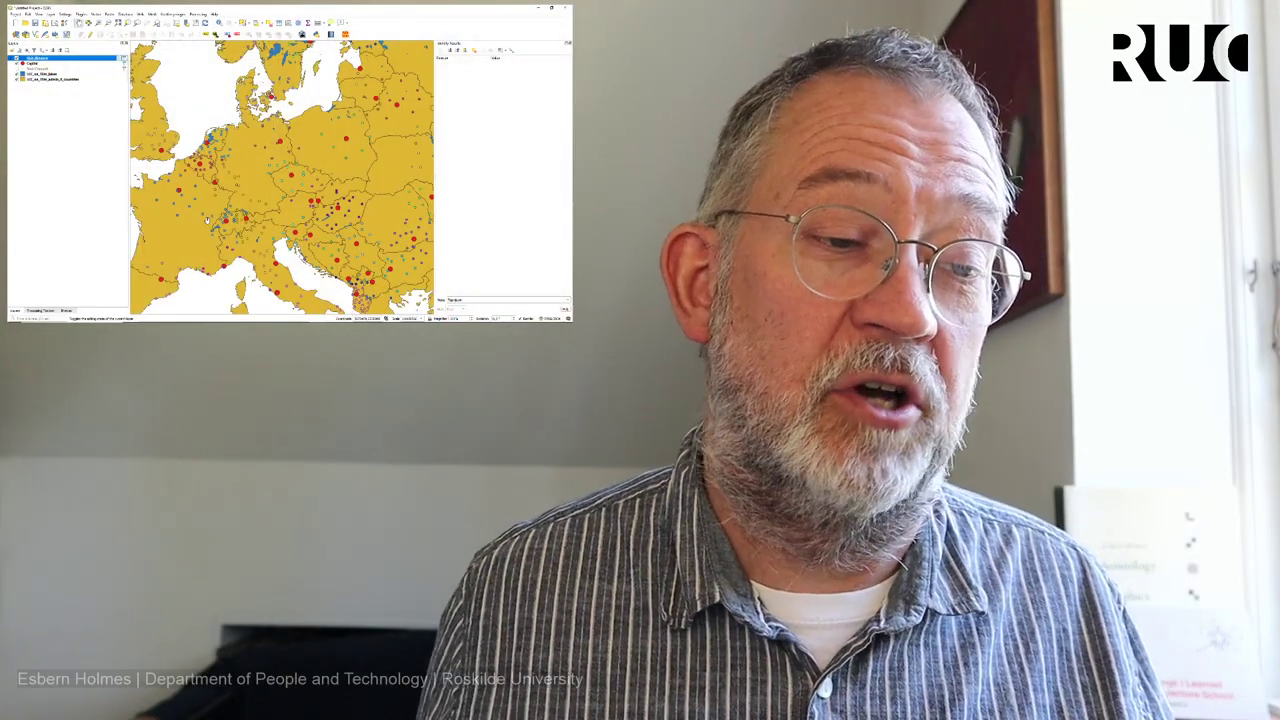
key("alt+Tab")
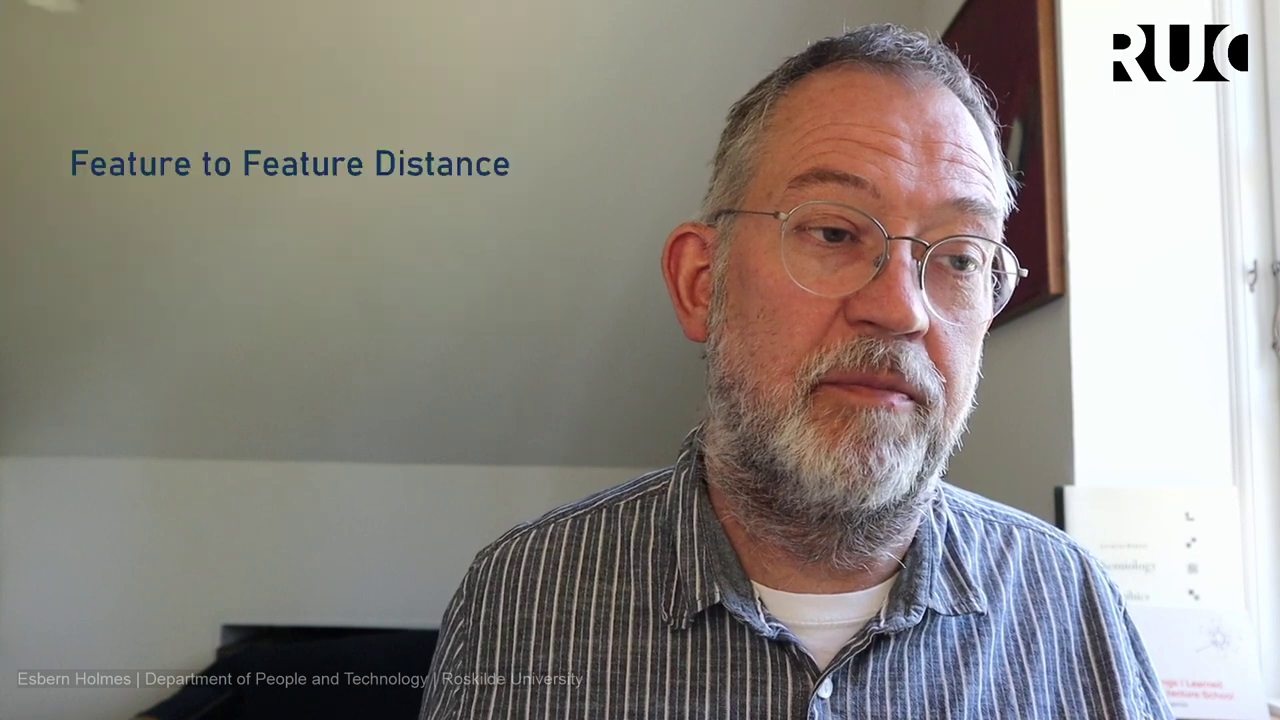